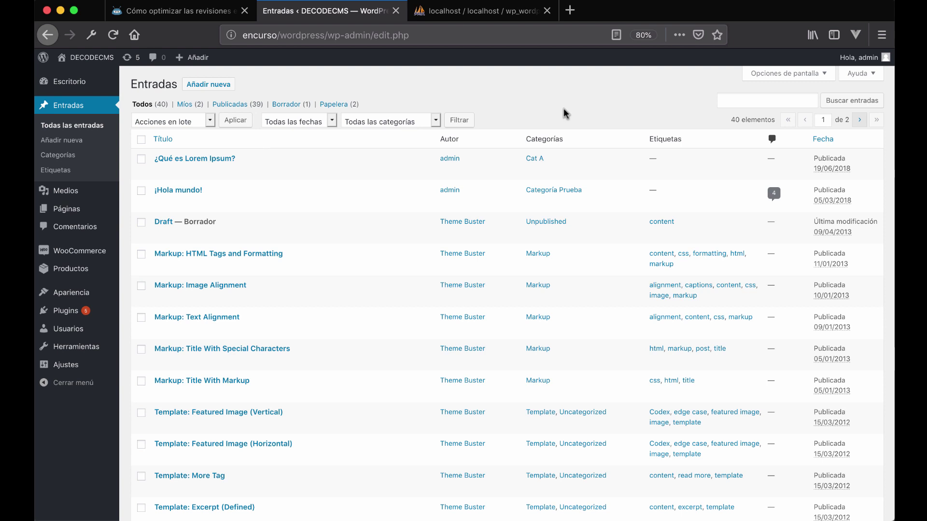
# Step: Open the post "¡Hola mundo!" for editing and check that the Revisiones box is enabled in its screen options
pyautogui.click(184, 194)
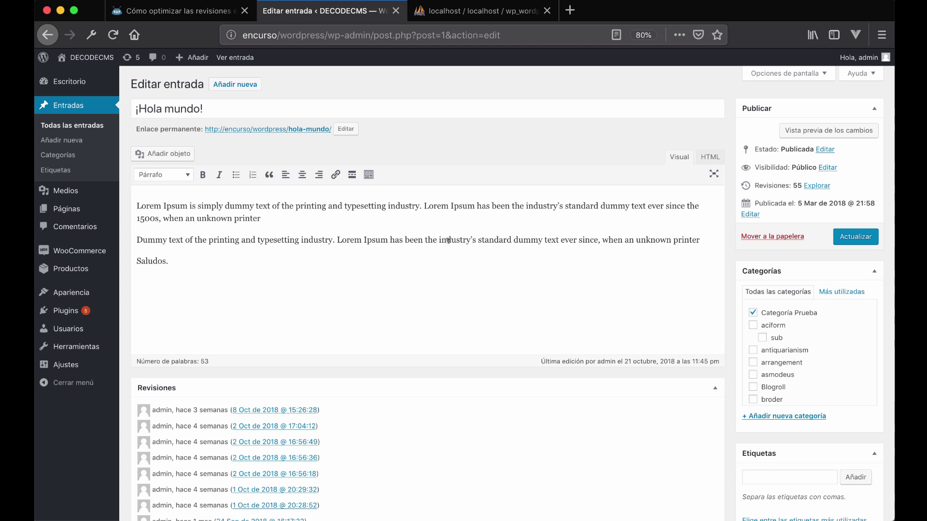
pyautogui.click(788, 73)
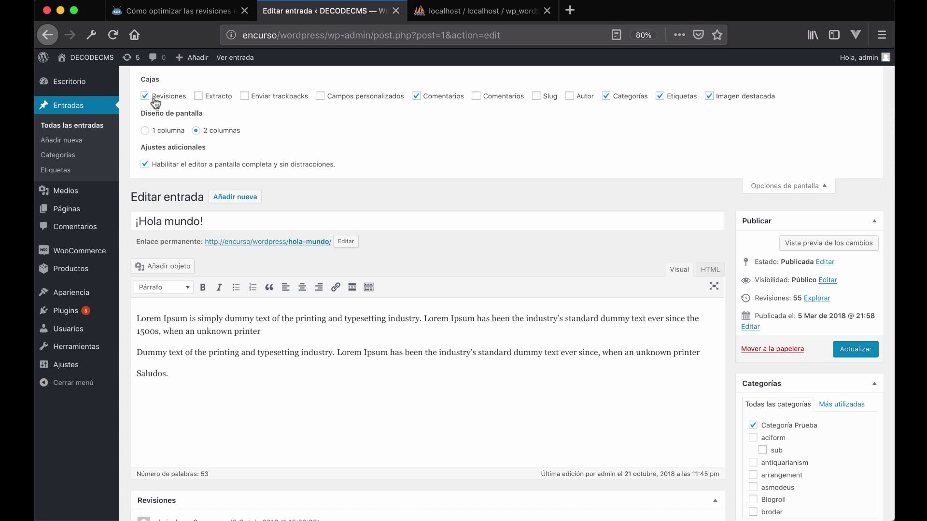
pyautogui.click(162, 99)
pyautogui.click(163, 99)
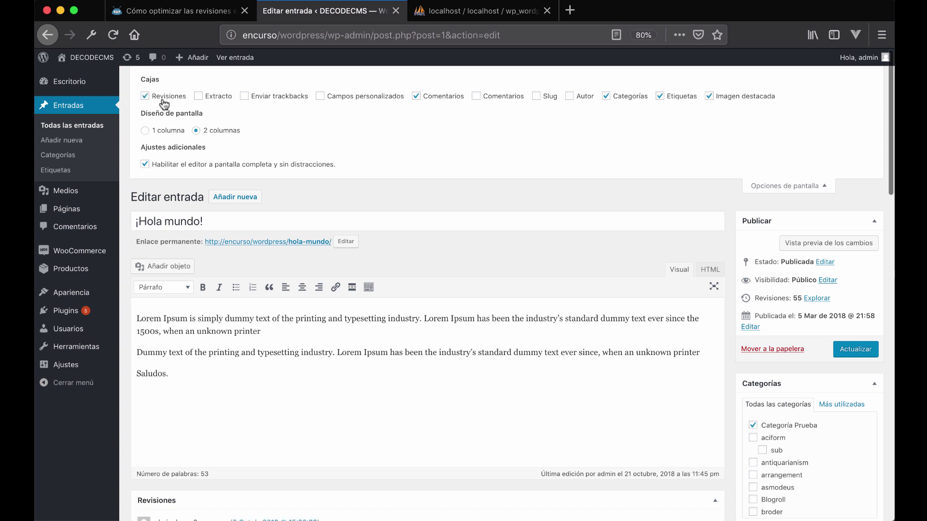
pyautogui.click(769, 186)
# Step: Examine the list of stored revisions below the post content and the revision count in the publishing details
pyautogui.scroll(-3, 766, 181)
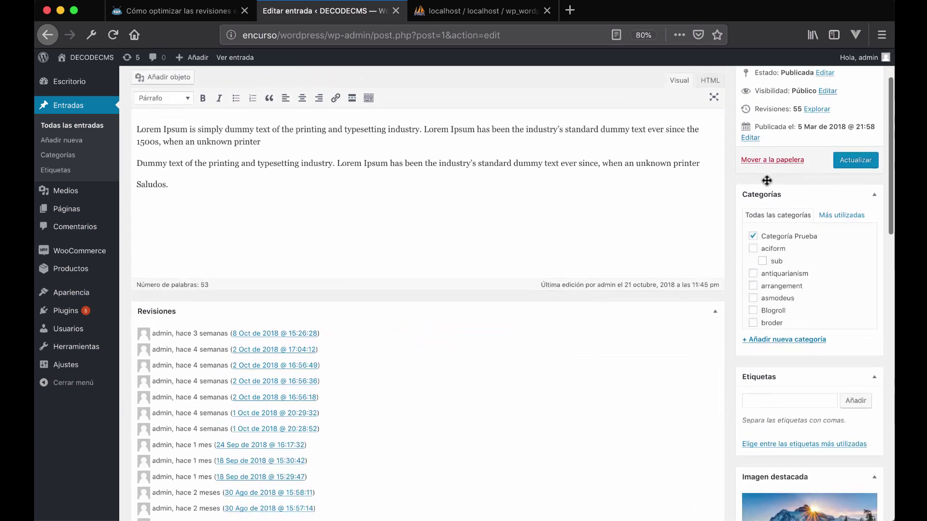
pyautogui.scroll(-2, 766, 181)
pyautogui.scroll(-2, 329, 262)
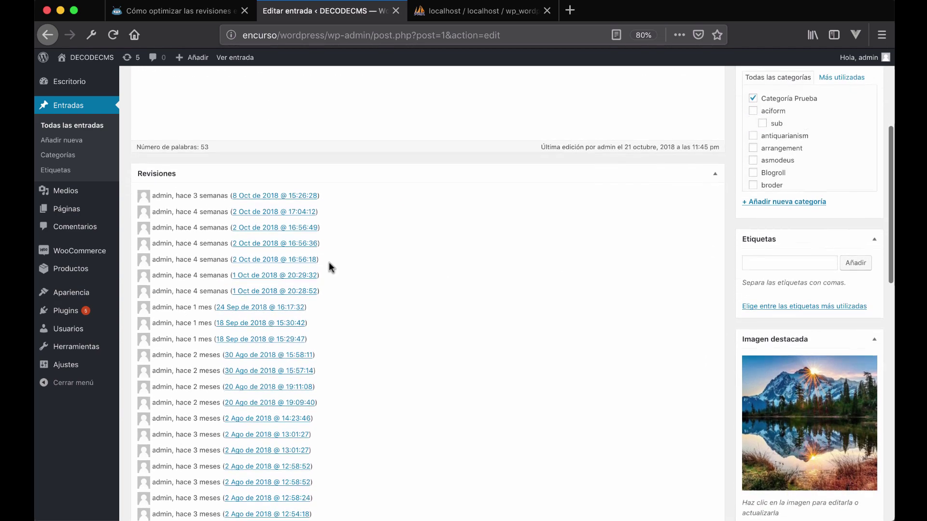
pyautogui.scroll(-4, 328, 262)
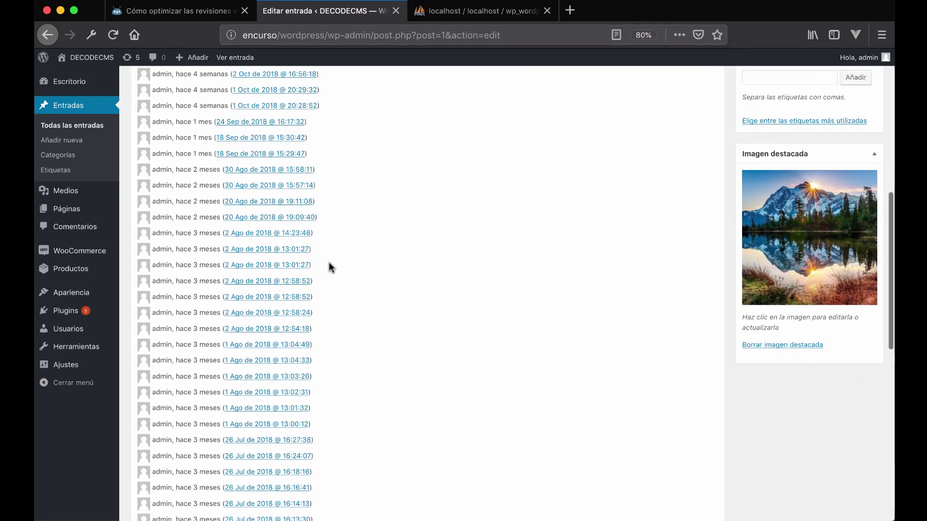
pyautogui.scroll(-5, 328, 262)
pyautogui.scroll(15, 330, 263)
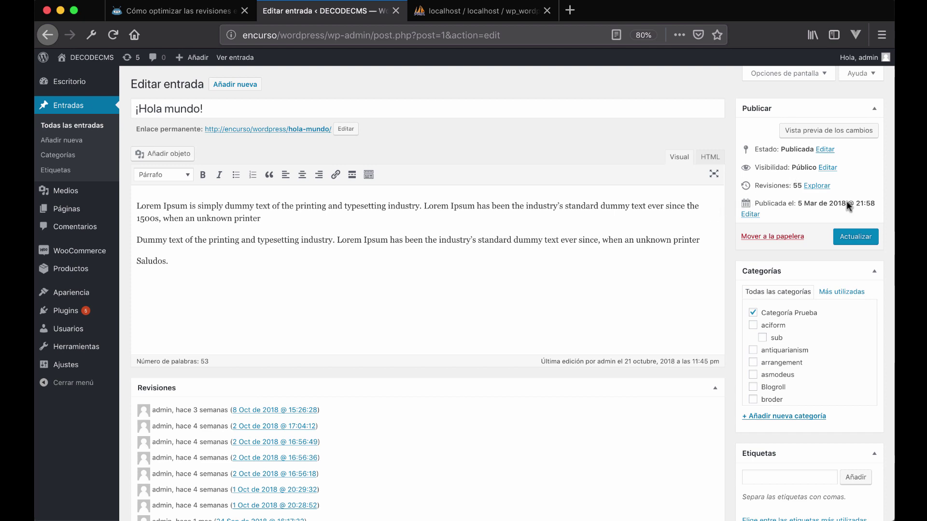
pyautogui.scroll(-10, 495, 360)
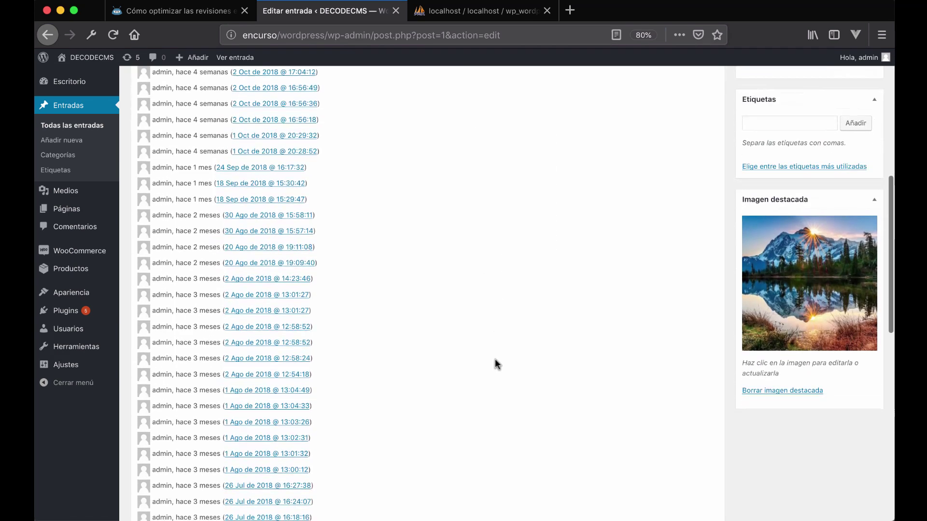
pyautogui.scroll(10, 494, 358)
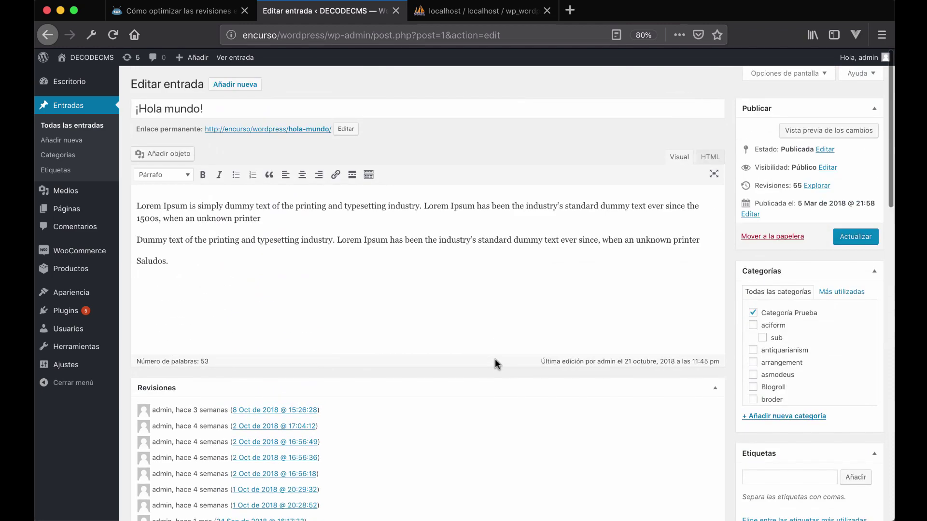
# Step: Explore the post's revision comparison back to the revision of 20 Ago @ 19:11, and return to the editor
pyautogui.click(816, 187)
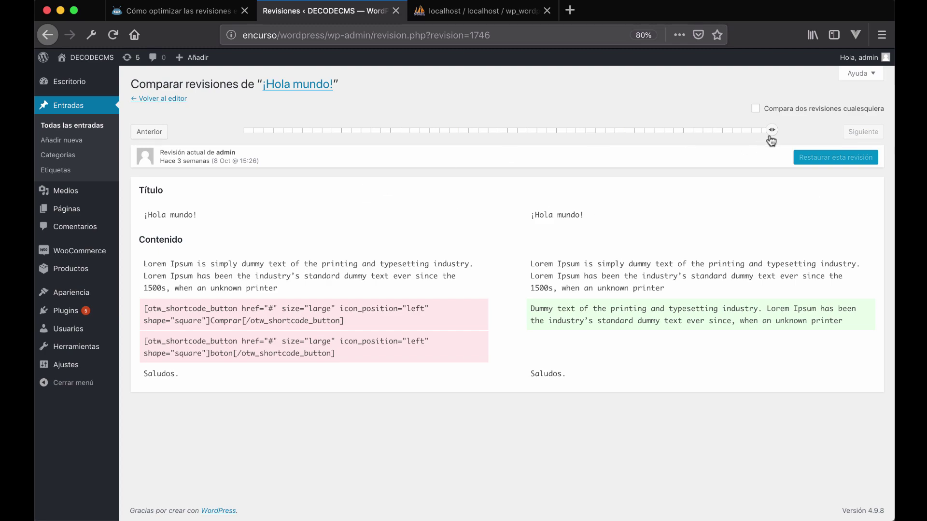
pyautogui.moveTo(770, 134)
pyautogui.moveTo(770, 134); pyautogui.dragTo(654, 133)
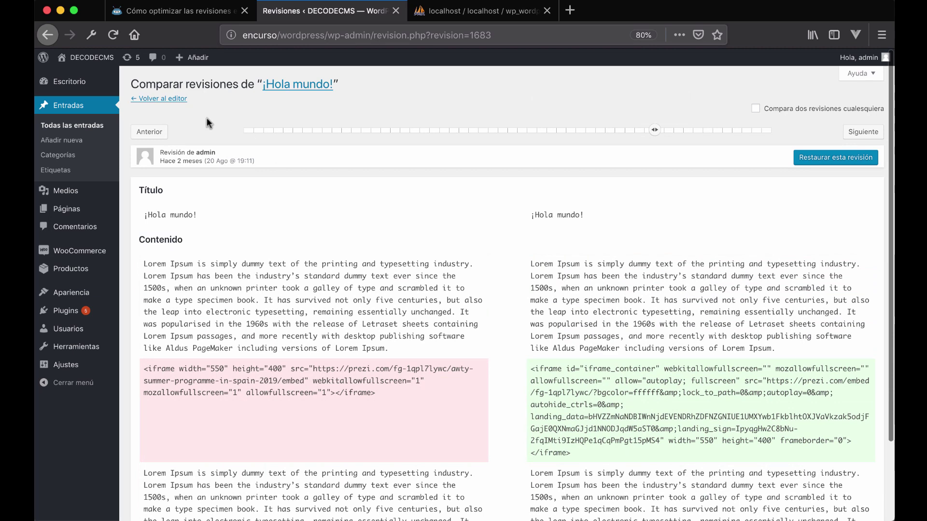
pyautogui.click(159, 99)
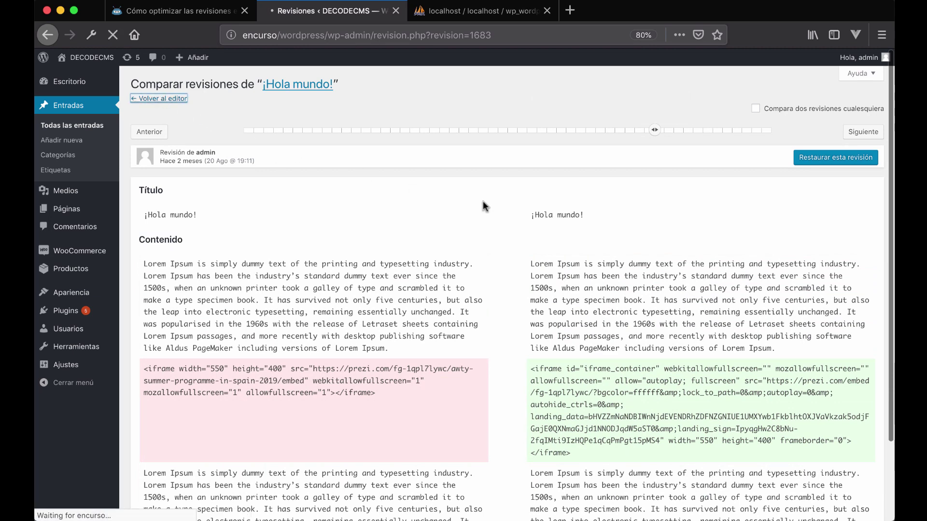
# Step: Open the upper revision dated 2 Ago 2018 @ 13:01:27 from the revisions list and examine its content differences
pyautogui.scroll(-10, 492, 209)
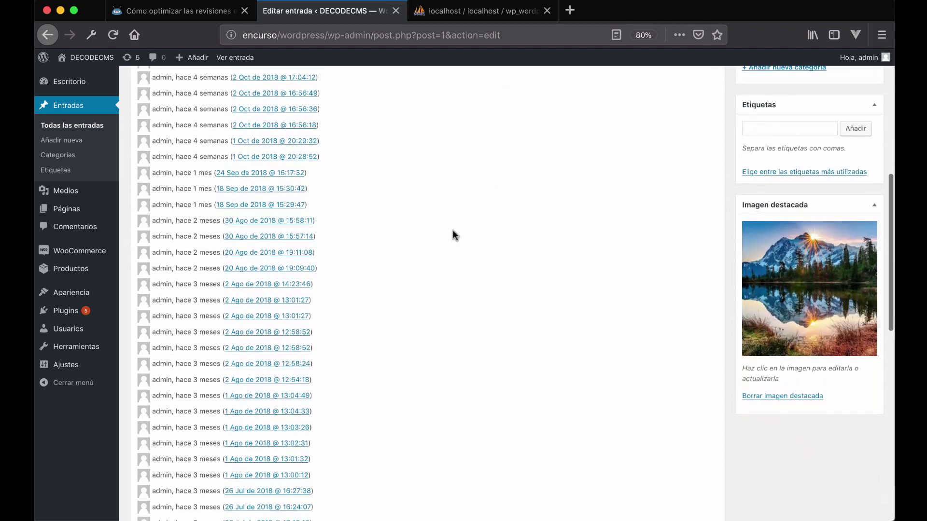
pyautogui.click(264, 301)
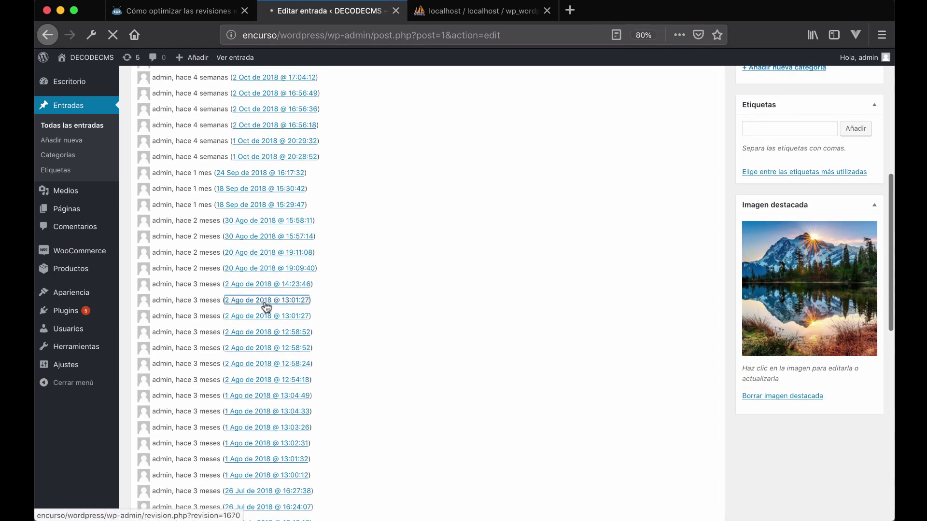
pyautogui.scroll(-15, 455, 284)
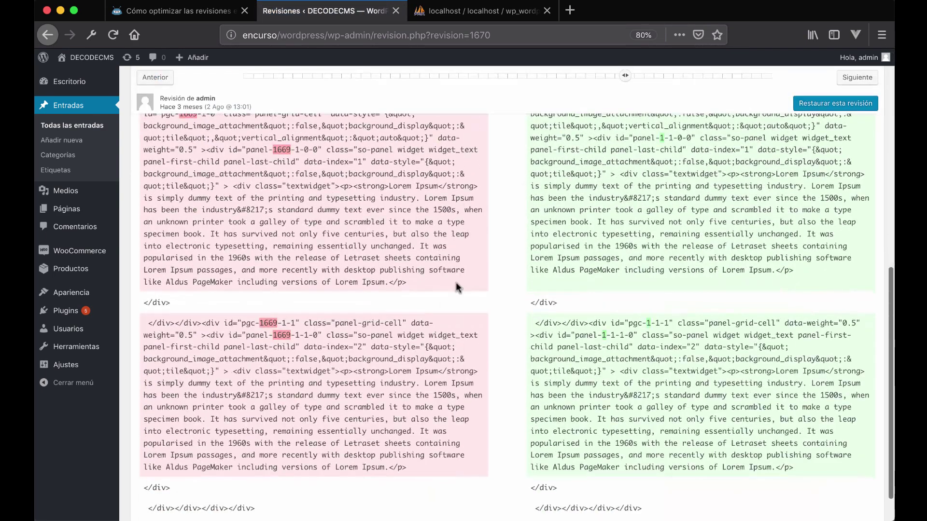
pyautogui.scroll(15, 456, 282)
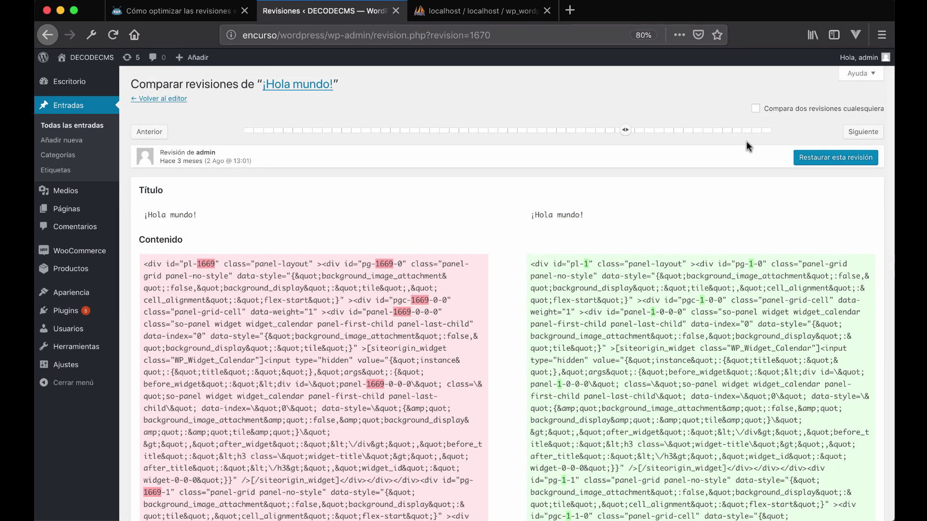
# Step: Compare the revision of 1 Ago @ 13:04 with the one of 2 Ago @ 12:58, and leave the two-revision comparison
pyautogui.click(801, 113)
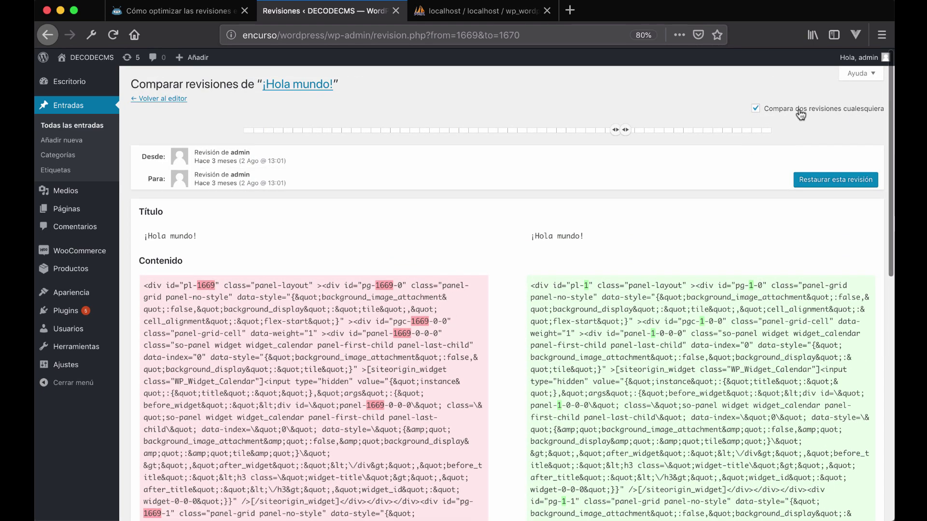
pyautogui.moveTo(601, 136); pyautogui.dragTo(566, 134)
pyautogui.moveTo(624, 133); pyautogui.dragTo(605, 136)
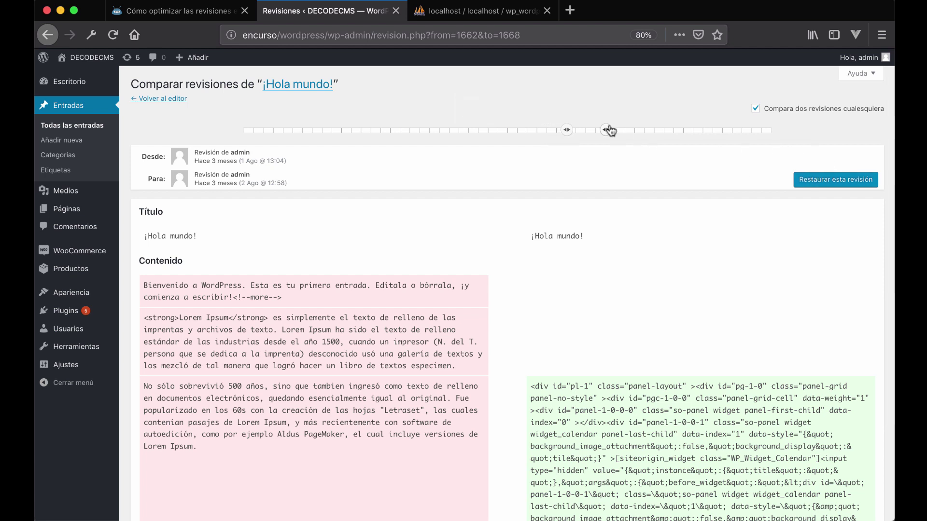
pyautogui.click(756, 108)
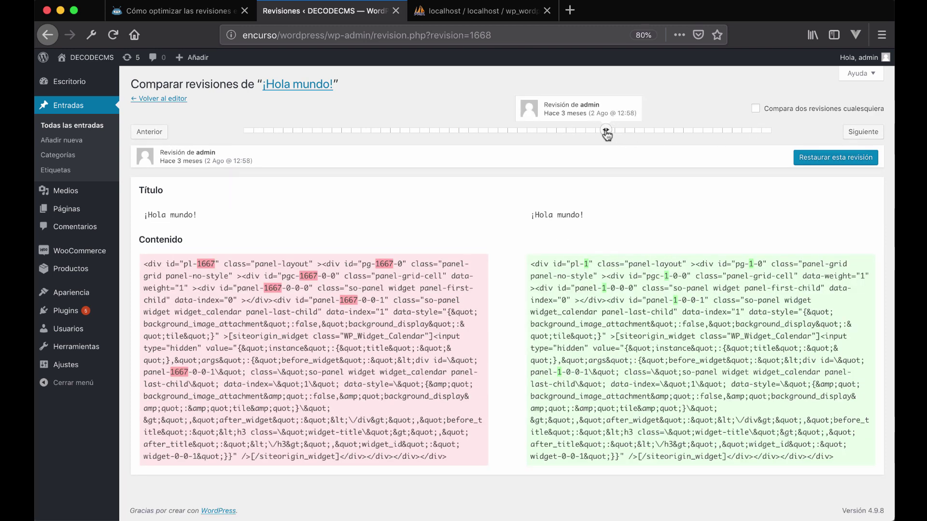
# Step: Restore the post to the revision of 2 Oct @ 17:04
pyautogui.moveTo(607, 135); pyautogui.dragTo(781, 132)
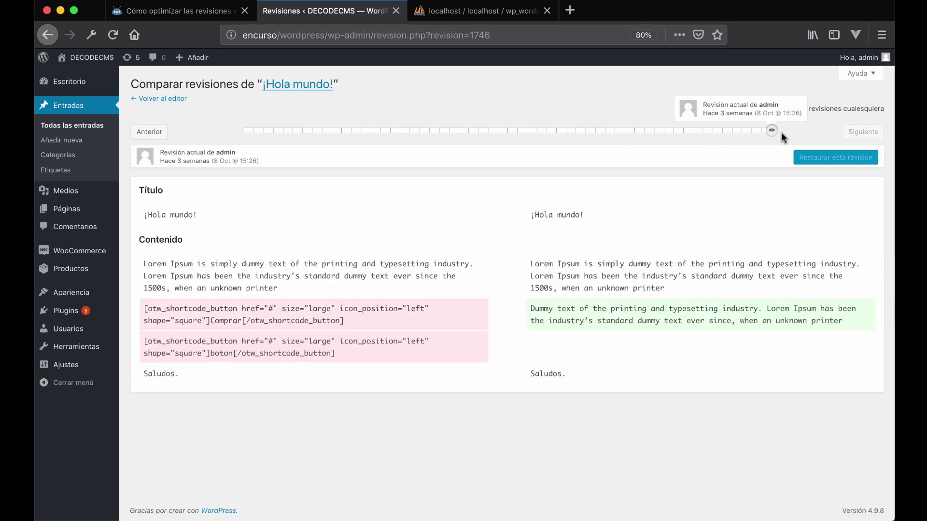
pyautogui.moveTo(769, 140); pyautogui.dragTo(762, 139)
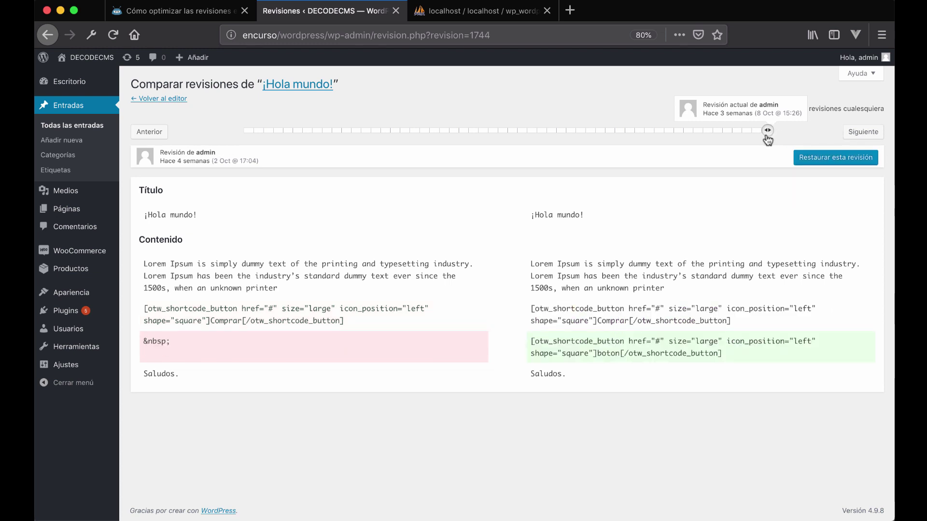
pyautogui.click(842, 160)
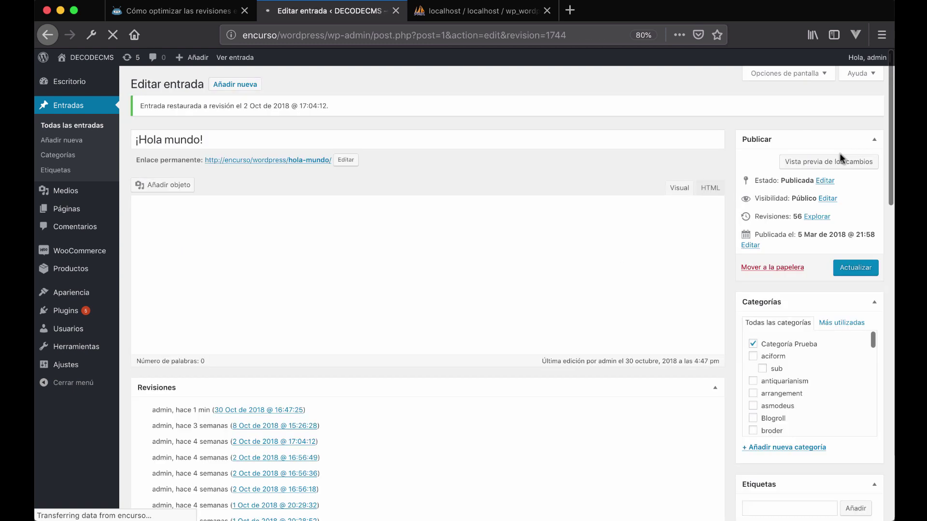
# Step: Review the restored button shortcodes and the revision count, and update the post
pyautogui.moveTo(224, 315); pyautogui.dragTo(140, 271)
pyautogui.click(255, 254)
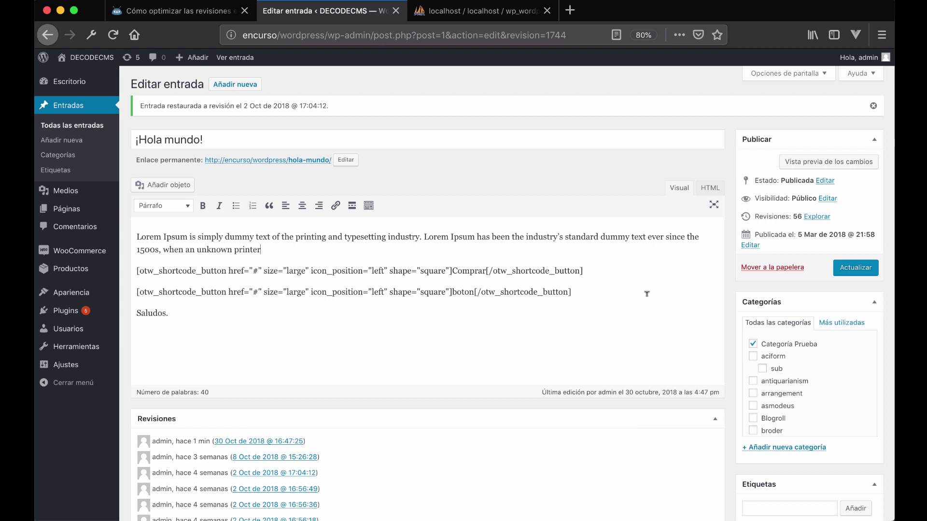
pyautogui.moveTo(647, 293); pyautogui.dragTo(131, 268)
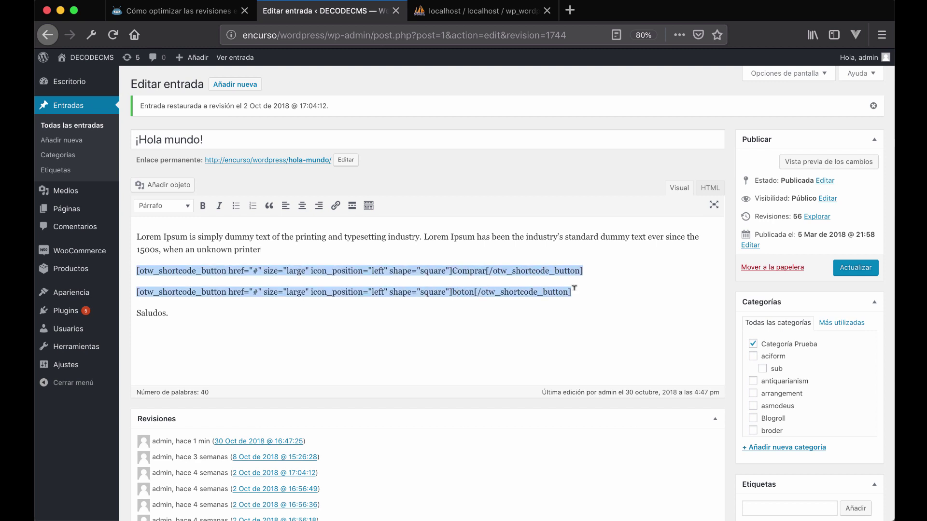
pyautogui.doubleClick(796, 217)
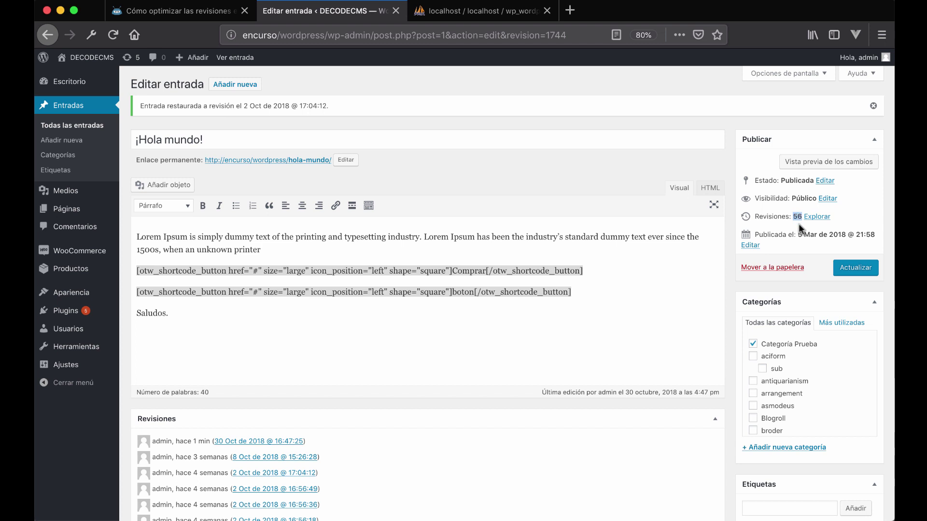
pyautogui.click(840, 266)
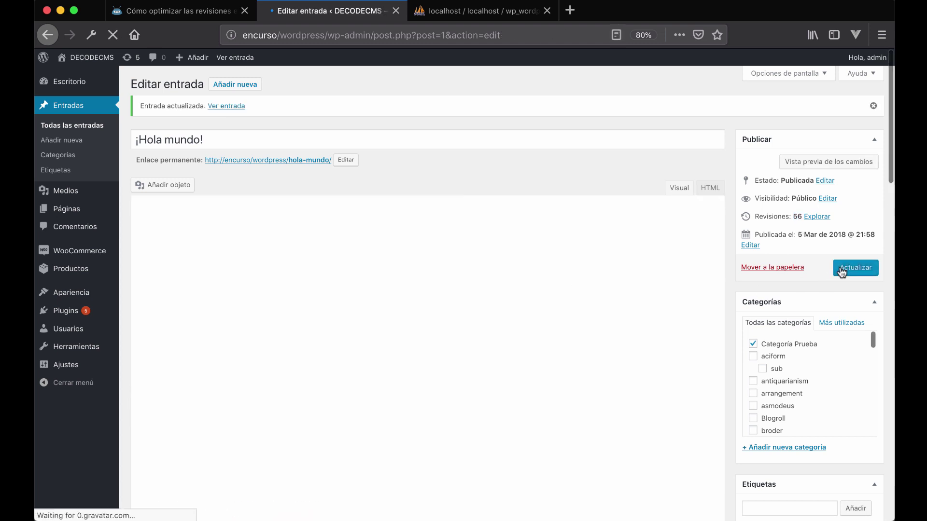
# Step: Switch to the article on optimizing WordPress revisions and read down to its section "Borrando las revisiones"
pyautogui.click(199, 12)
pyautogui.scroll(-12, 465, 207)
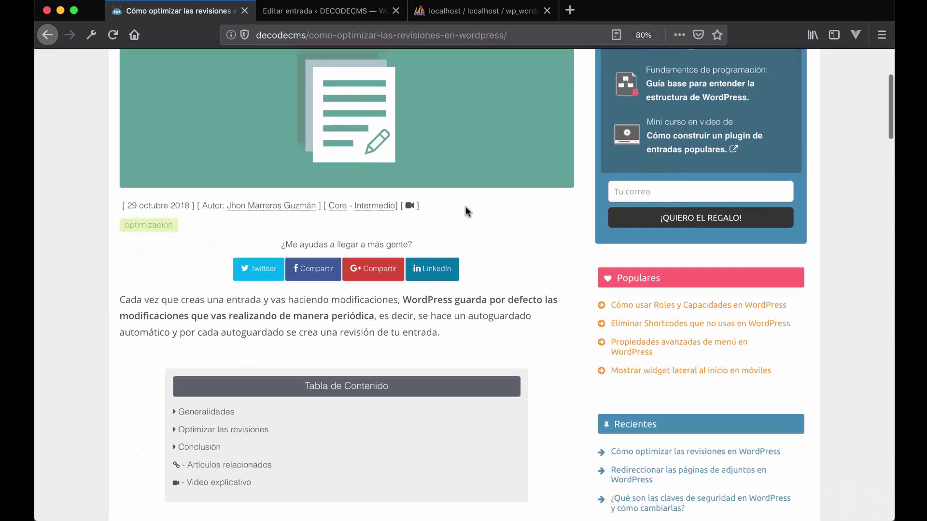
pyautogui.scroll(-13, 465, 206)
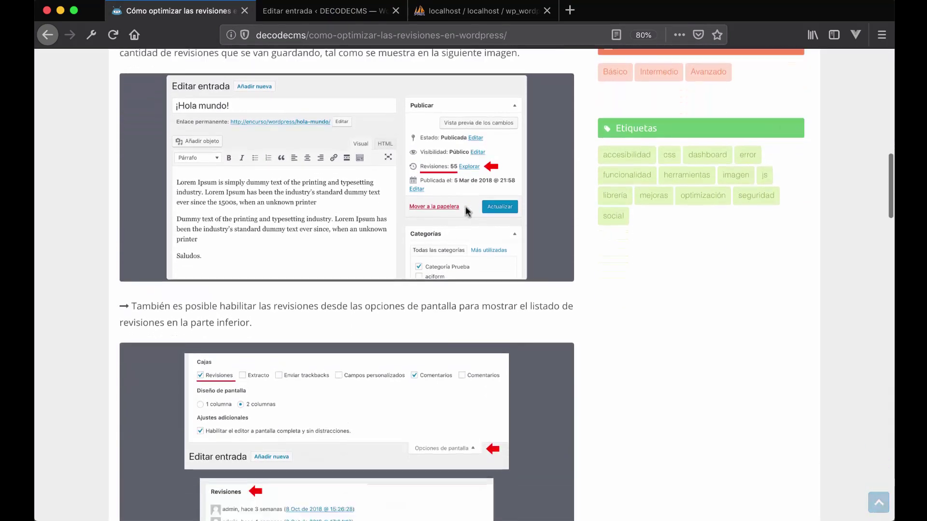
pyautogui.scroll(-9, 465, 206)
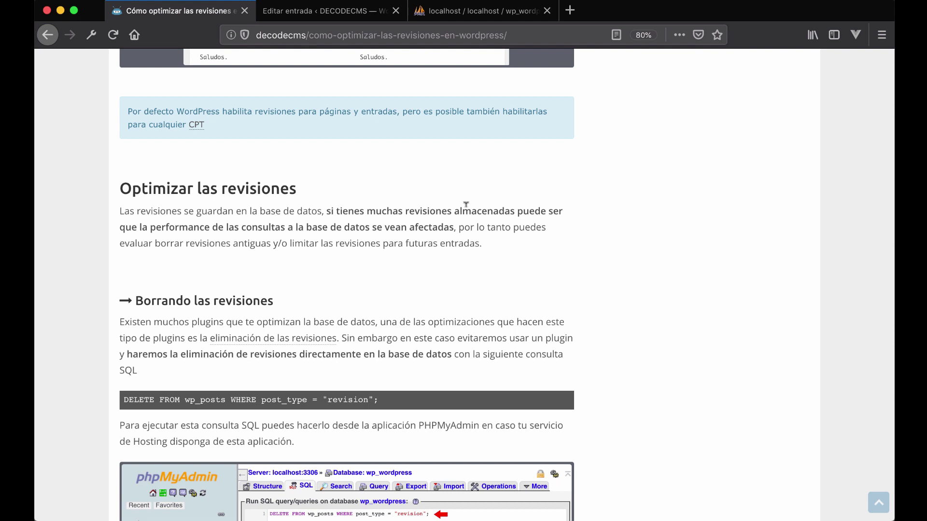
pyautogui.scroll(-3, 466, 205)
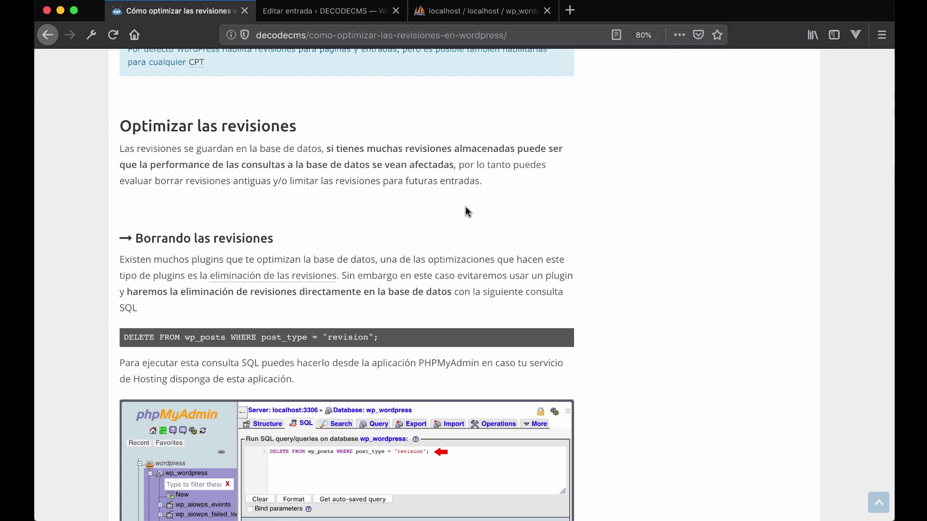
# Step: Copy the SQL query DELETE FROM wp_posts WHERE post_type = "revision"; from the article
pyautogui.click(362, 15)
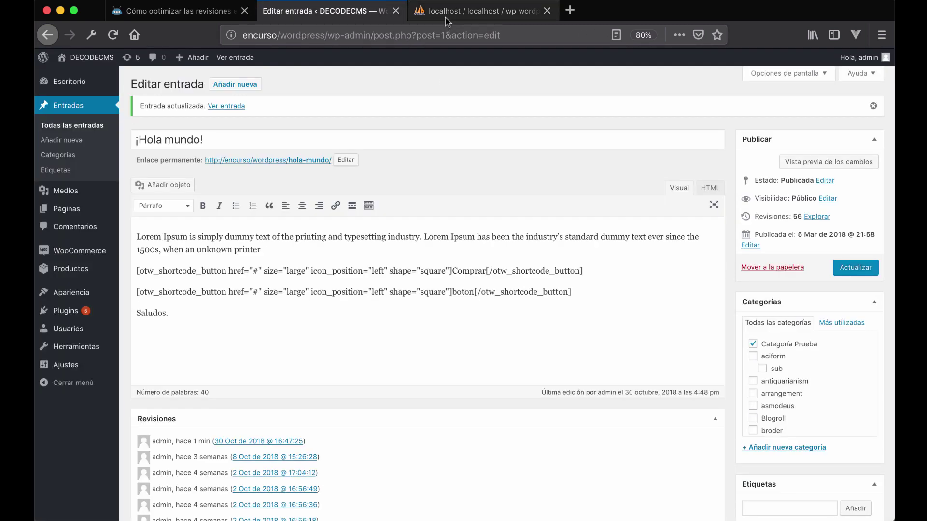
pyautogui.click(204, 15)
pyautogui.scroll(-1, 366, 206)
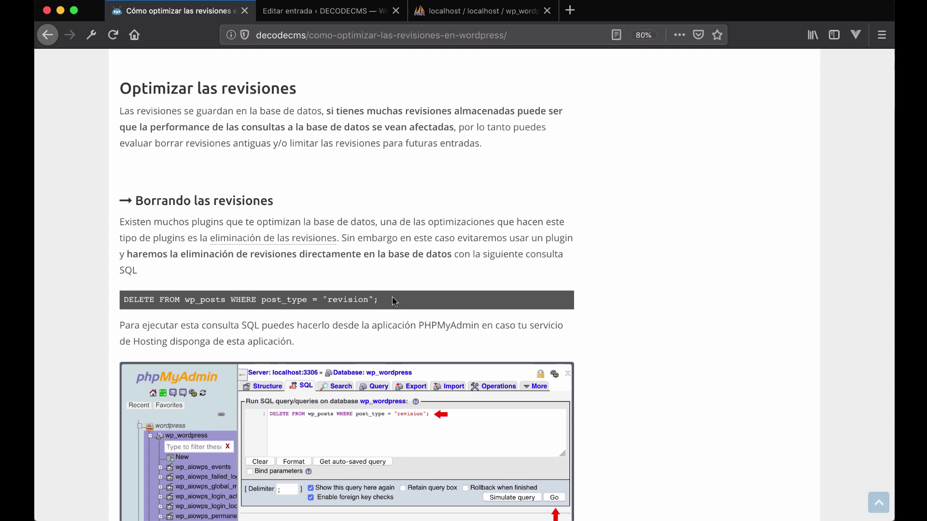
pyautogui.scroll(-1, 392, 300)
pyautogui.moveTo(380, 271); pyautogui.dragTo(116, 271)
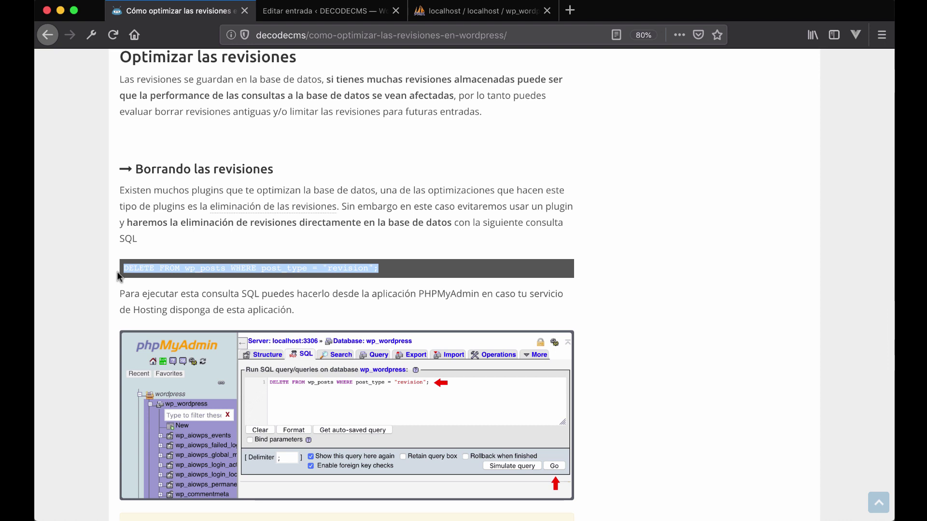
pyautogui.rightClick(165, 266)
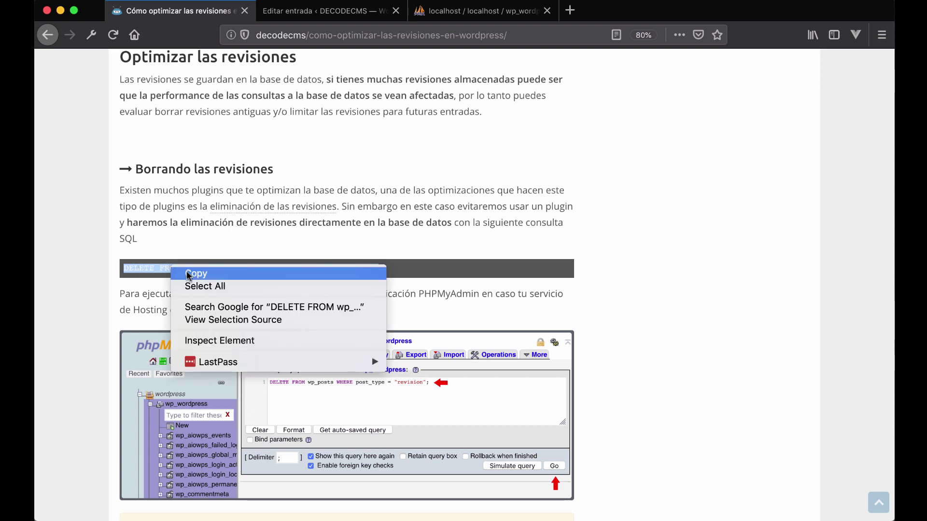
pyautogui.click(181, 271)
pyautogui.click(368, 223)
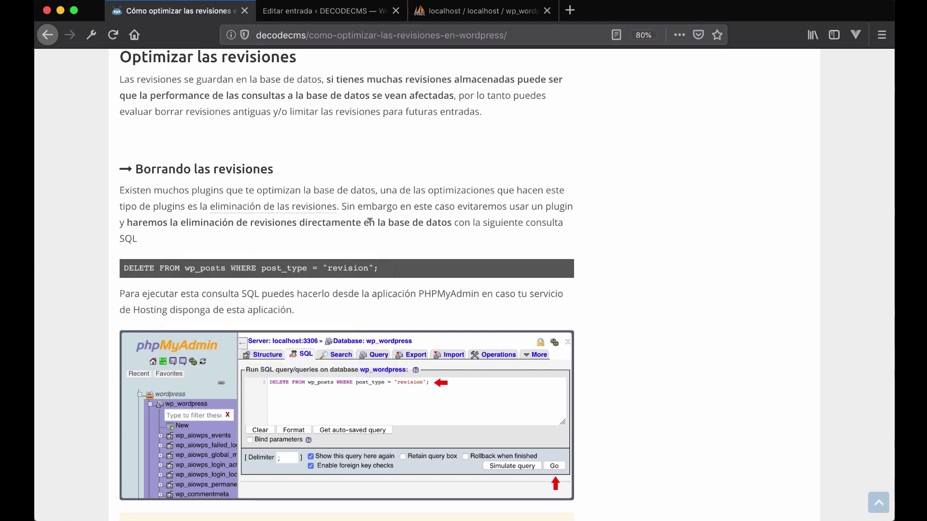
# Step: Switch to phpMyAdmin and run the copied query DELETE FROM wp_posts WHERE post_type = "revision"; on the wp_wordpress database
pyautogui.click(456, 14)
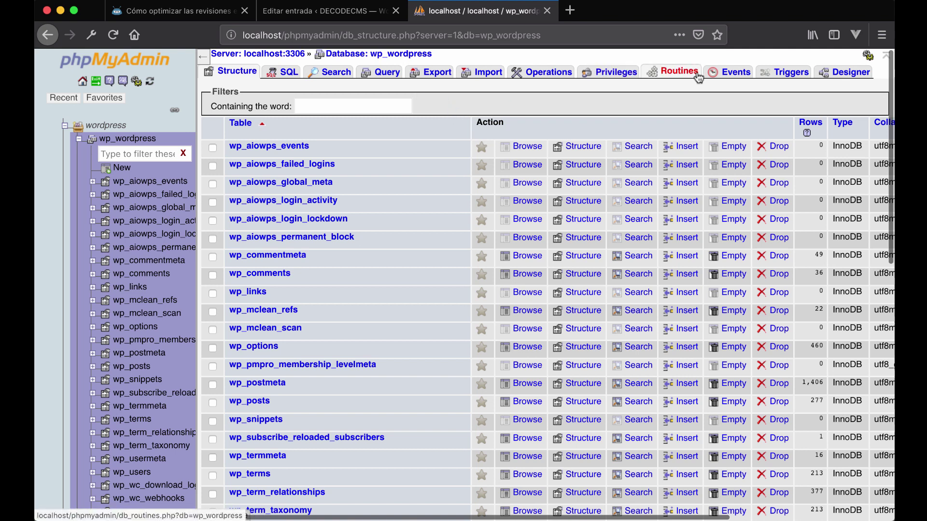
pyautogui.click(281, 77)
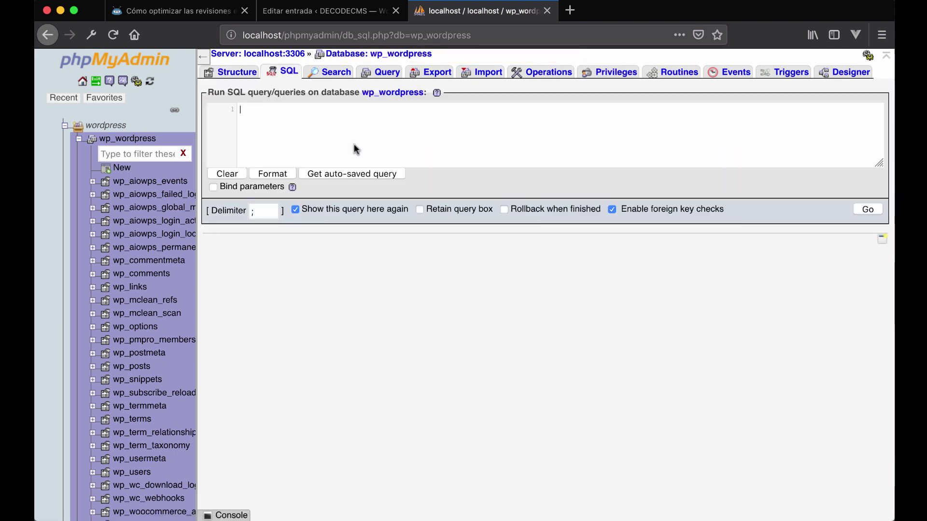
pyautogui.rightClick(352, 140)
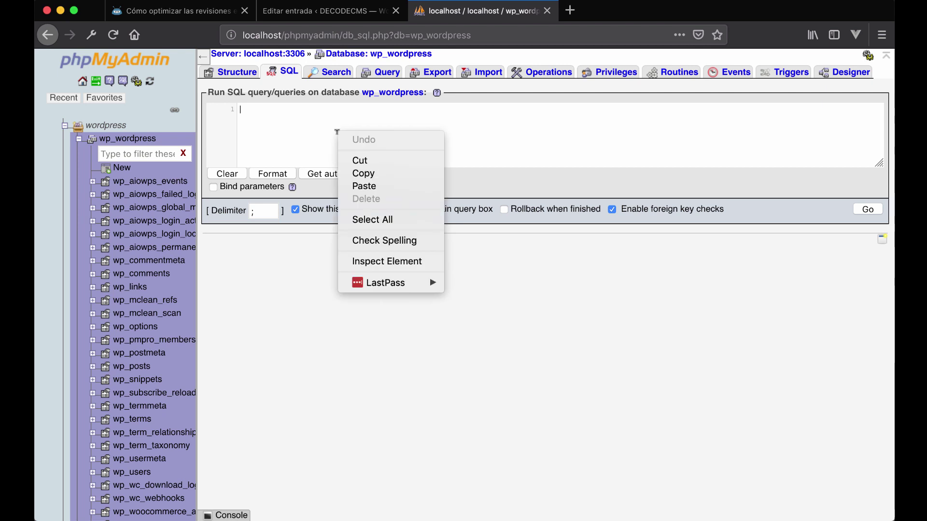
pyautogui.click(373, 185)
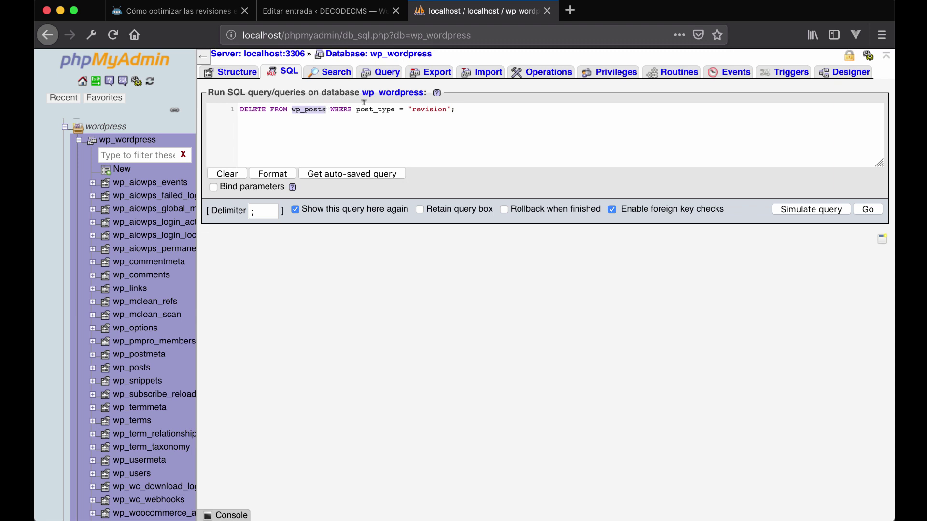
pyautogui.click(876, 211)
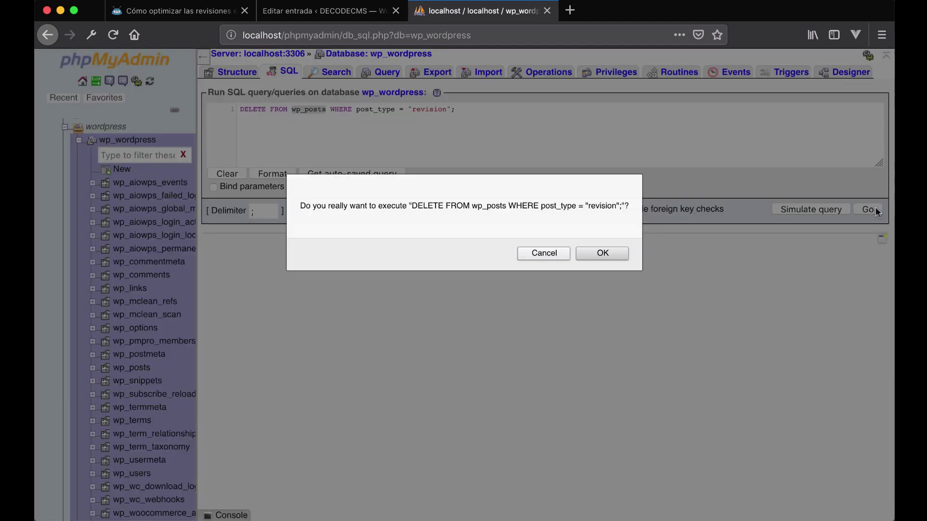
pyautogui.click(611, 254)
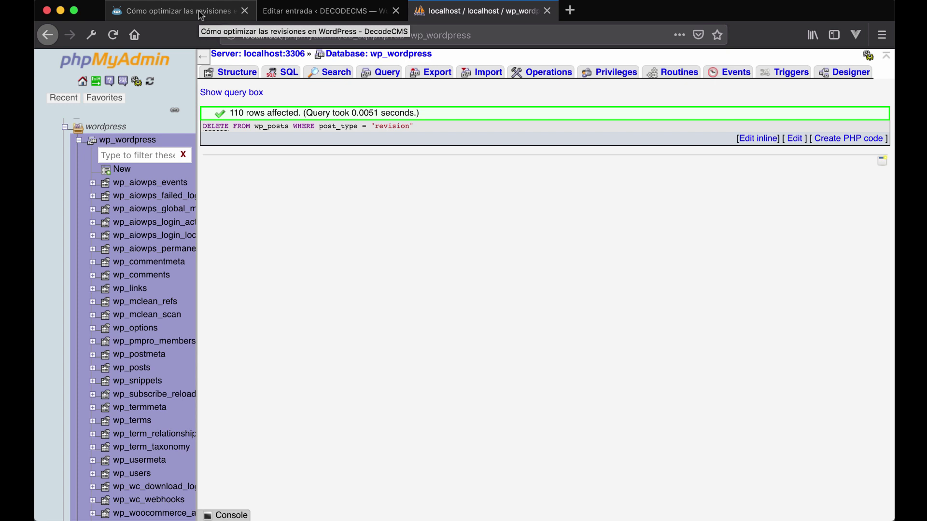
# Step: Go back to the edit page of the post "¡Hola mundo!" and reload it to check its revisions
pyautogui.click(315, 16)
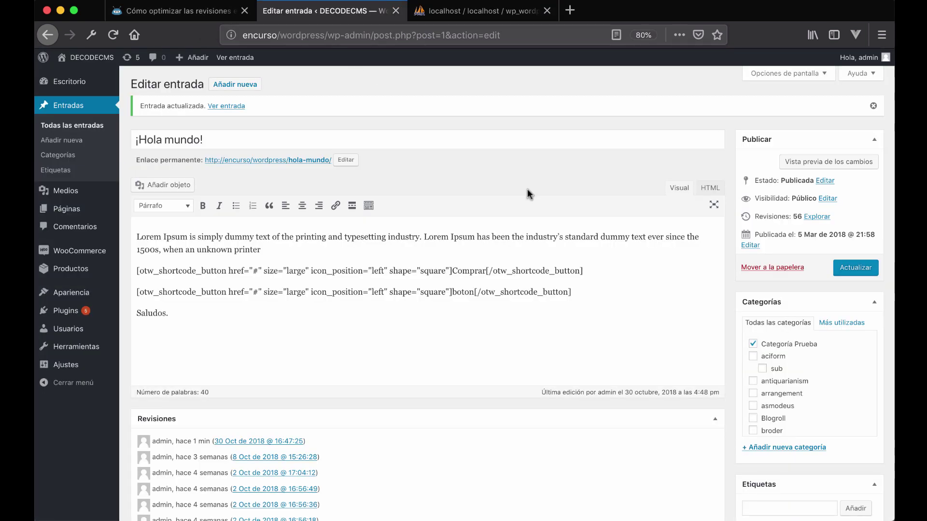
pyautogui.press('super+r')
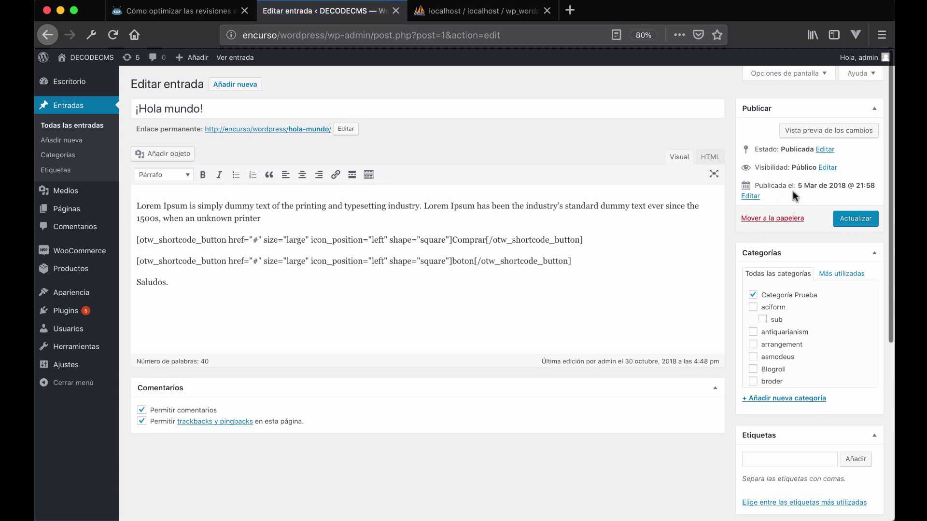
# Step: Return to the article and read its section "Limitar la cantidad y el intervalo de revisiones", including which file holds the settings
pyautogui.click(205, 14)
pyautogui.scroll(5, 525, 234)
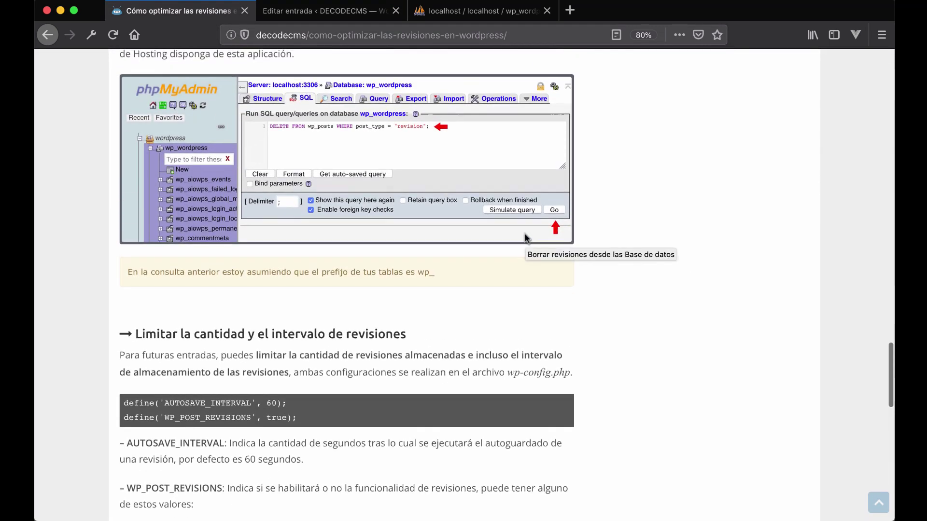
pyautogui.scroll(4, 524, 233)
pyautogui.scroll(-2, 524, 233)
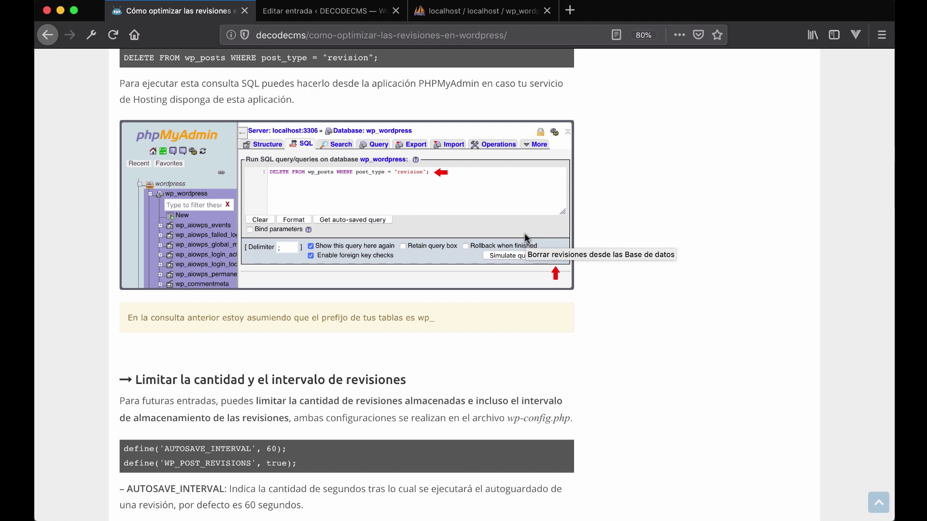
pyautogui.scroll(-2, 524, 233)
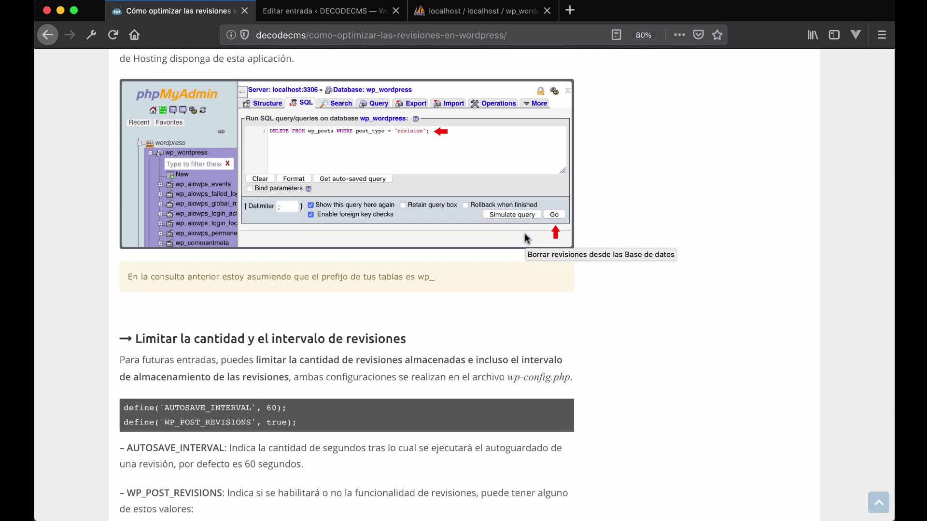
pyautogui.scroll(-3, 524, 233)
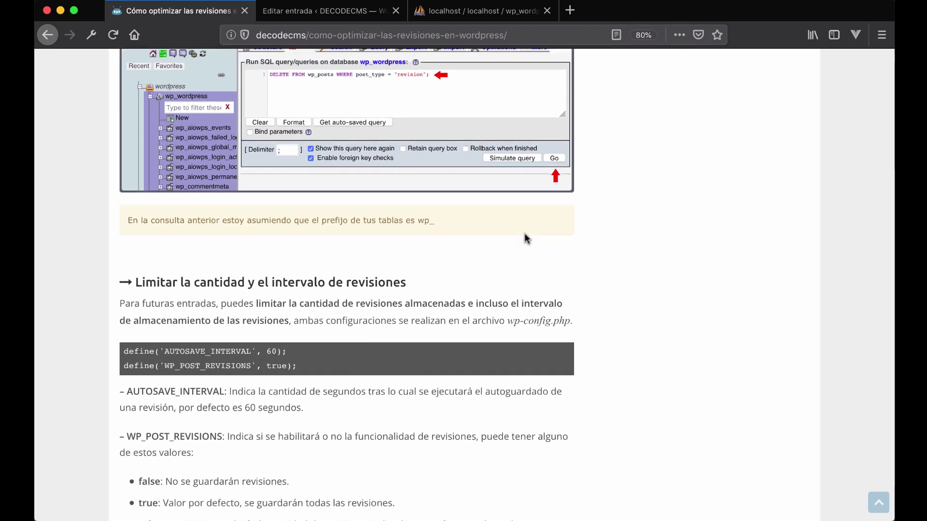
pyautogui.moveTo(506, 318); pyautogui.dragTo(598, 326)
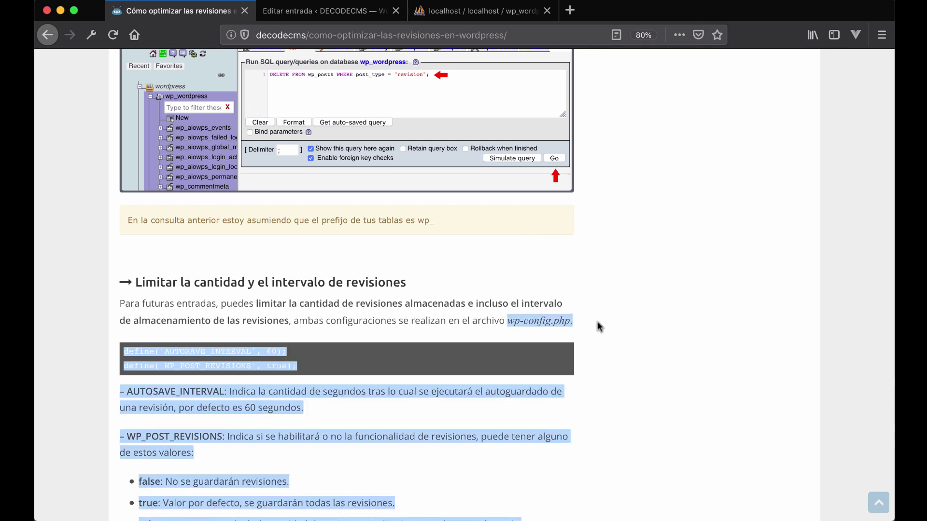
pyautogui.click(597, 326)
pyautogui.scroll(-1, 563, 289)
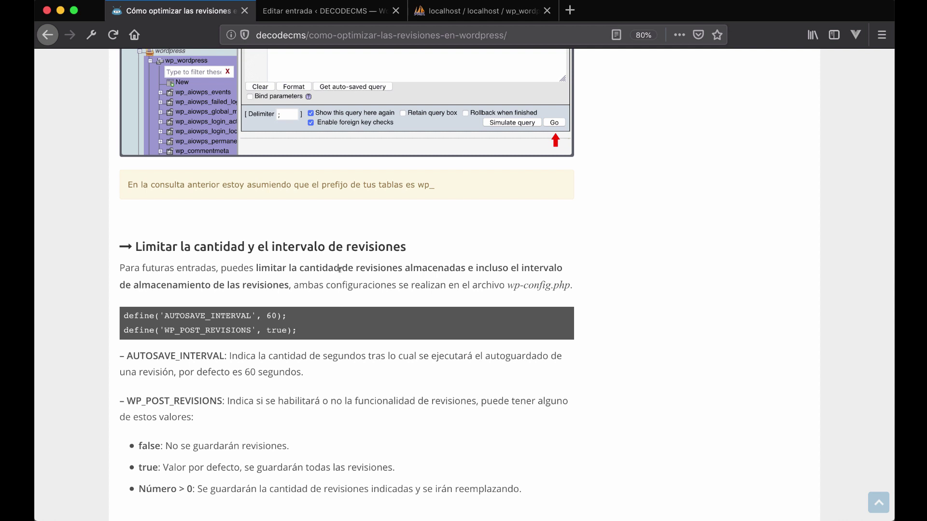
pyautogui.scroll(-2, 340, 276)
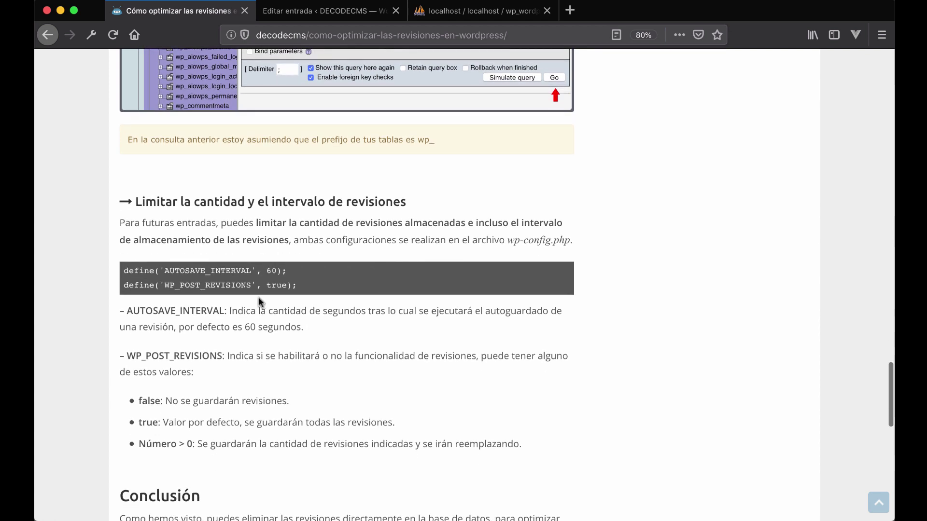
# Step: Examine the explanations of AUTOSAVE_INTERVAL and WP_POST_REVISIONS, including the options false, true and Número > 0
pyautogui.doubleClick(222, 270)
pyautogui.click(337, 308)
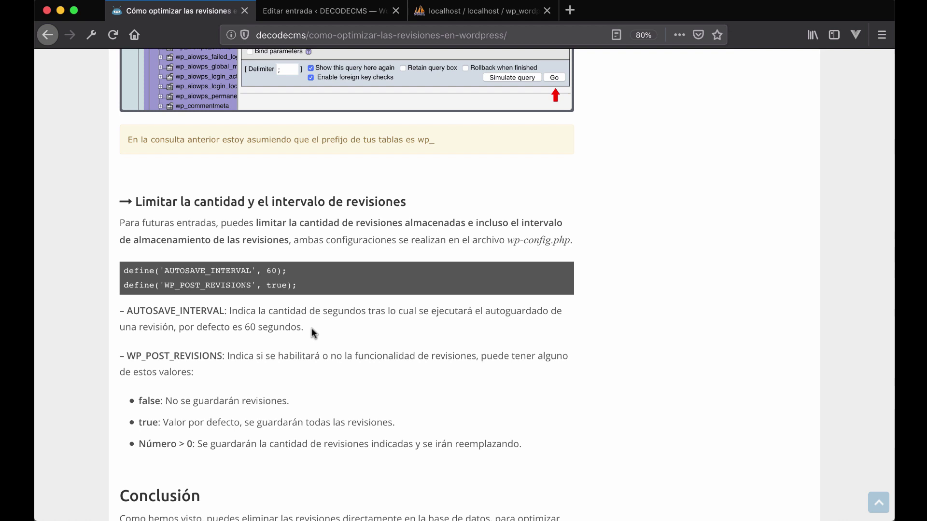
pyautogui.scroll(-2, 360, 290)
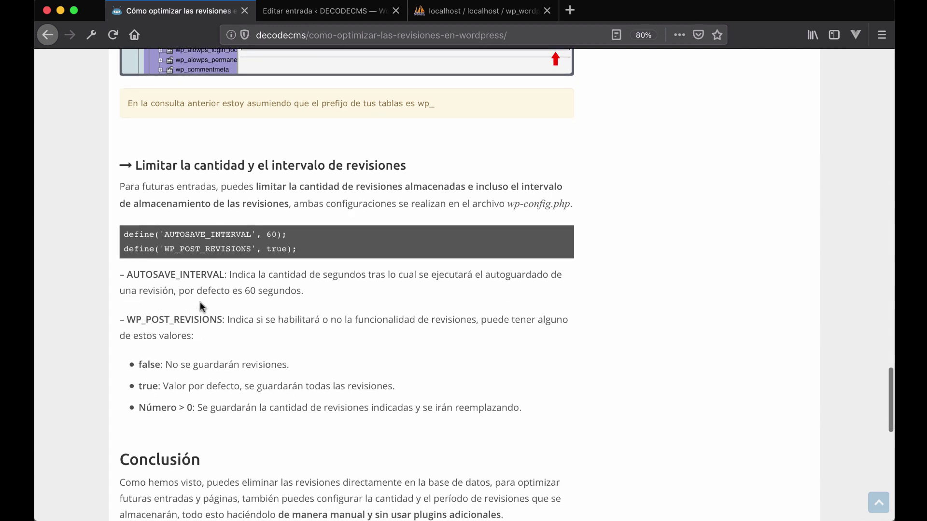
pyautogui.scroll(-3, 200, 302)
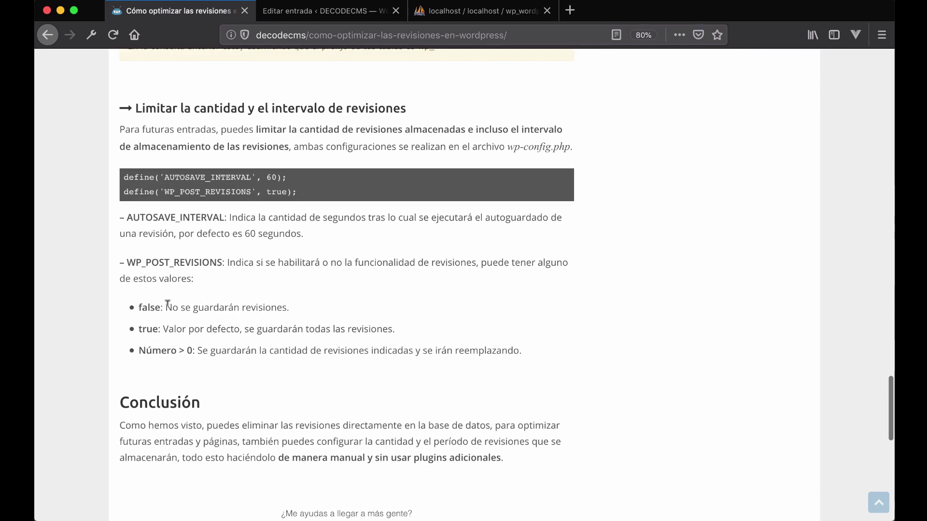
pyautogui.moveTo(166, 302); pyautogui.dragTo(320, 308)
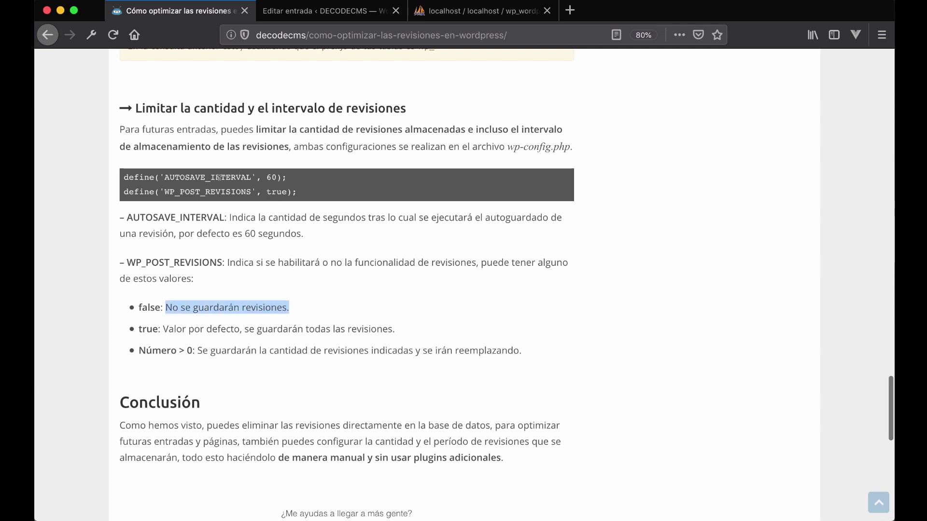
pyautogui.click(218, 177)
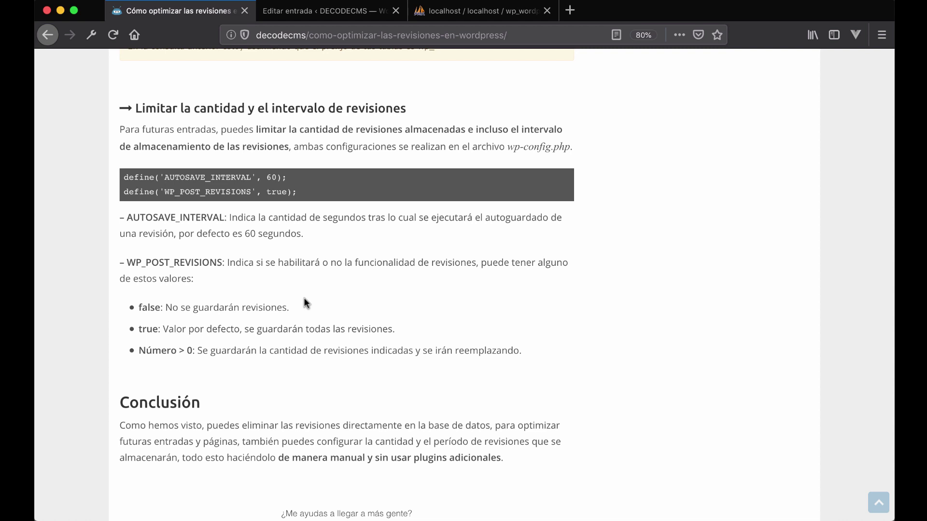
pyautogui.doubleClick(148, 328)
pyautogui.click(221, 321)
pyautogui.moveTo(192, 351); pyautogui.dragTo(139, 351)
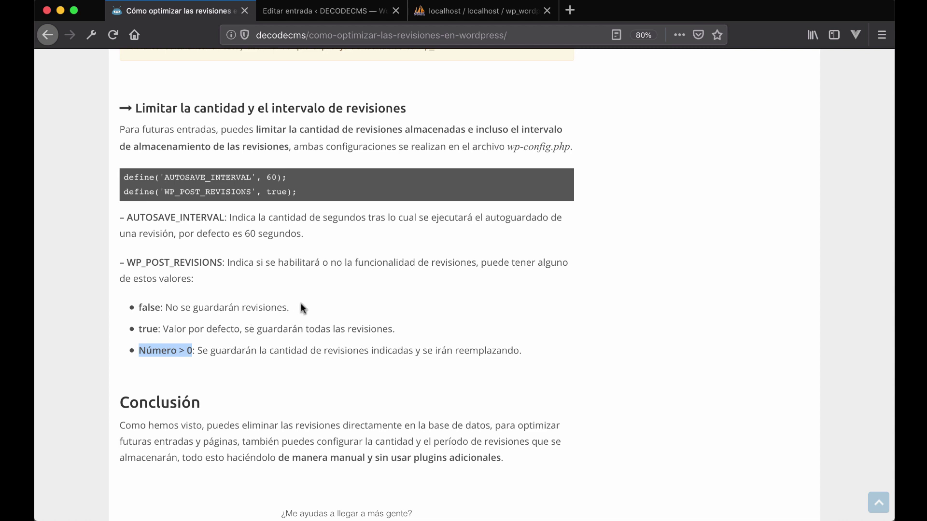
# Step: Copy the two define lines for AUTOSAVE_INTERVAL and WP_POST_REVISIONS from the article
pyautogui.scroll(3, 301, 305)
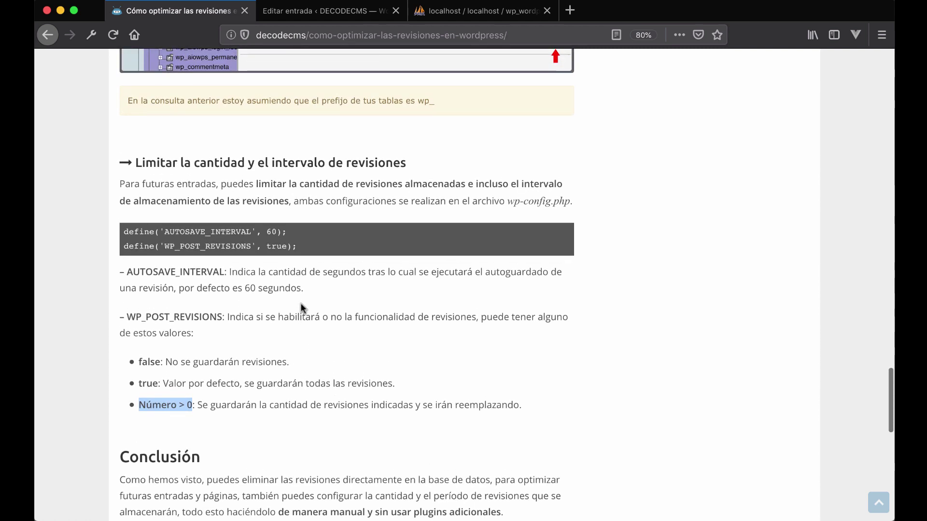
pyautogui.click(300, 304)
pyautogui.moveTo(304, 247); pyautogui.dragTo(125, 230)
pyautogui.rightClick(144, 226)
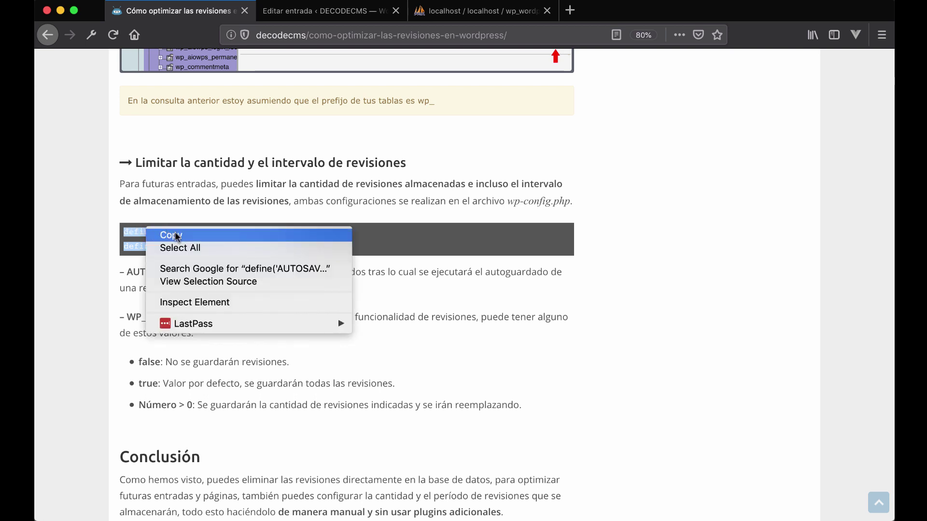
pyautogui.click(177, 236)
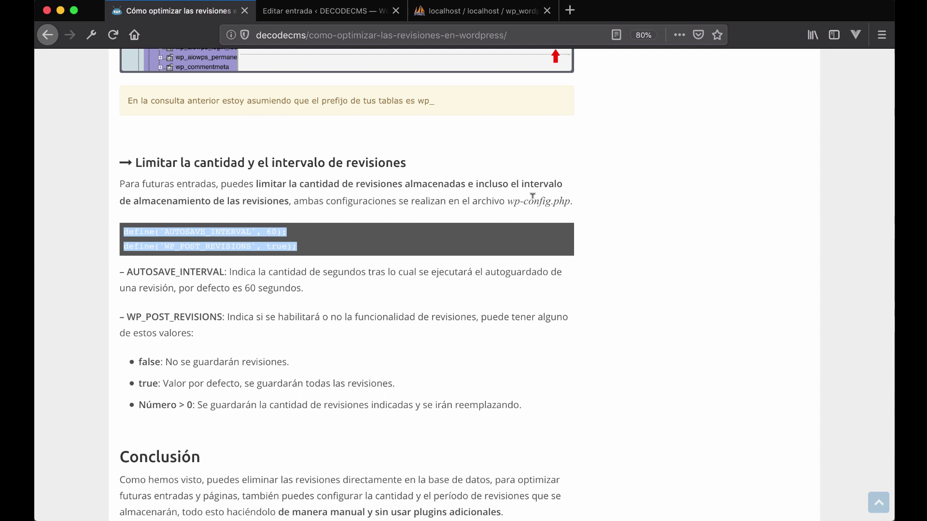
# Step: Open wp-config.php from the wordpress folder in the code editor
pyautogui.moveTo(35, 89)
pyautogui.click(49, 21)
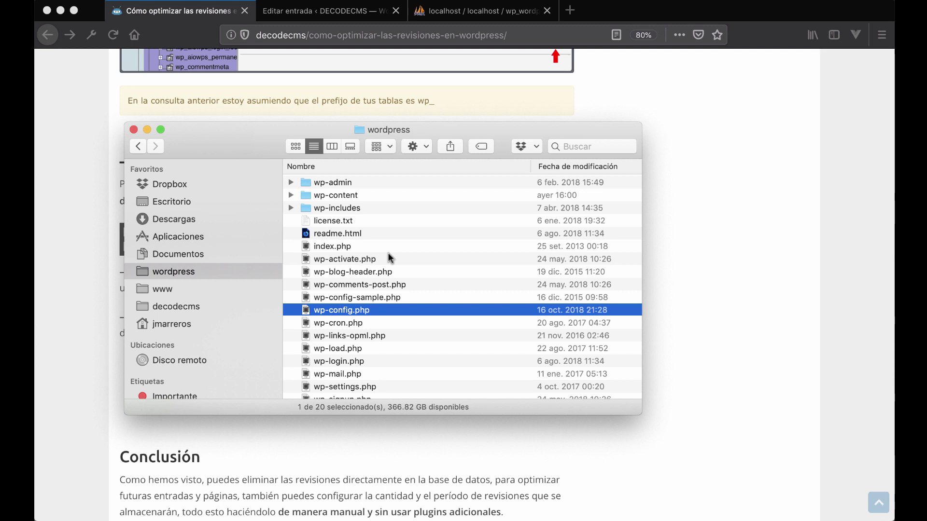
pyautogui.doubleClick(379, 310)
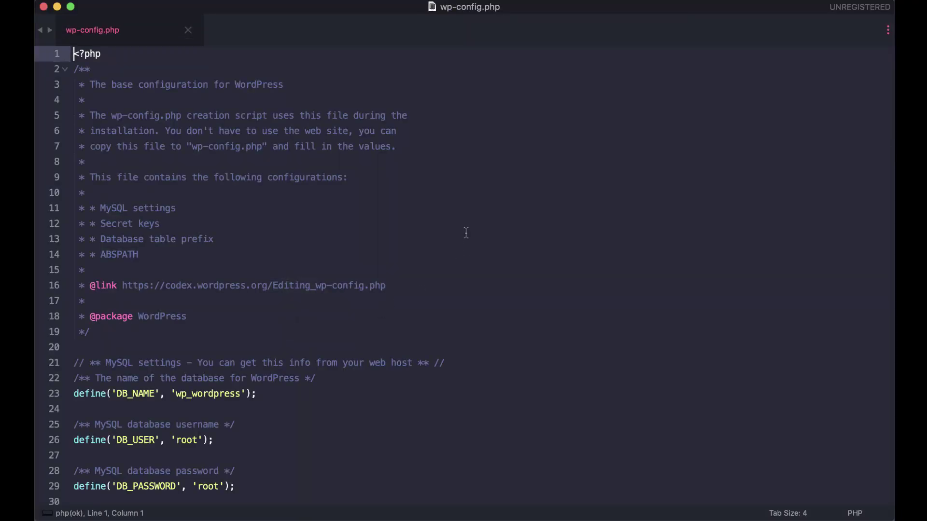
# Step: Insert the copied AUTOSAVE_INTERVAL and WP_POST_REVISIONS lines below the MEDIA_TRASH definition, with blank lines around them
pyautogui.scroll(-7, 433, 264)
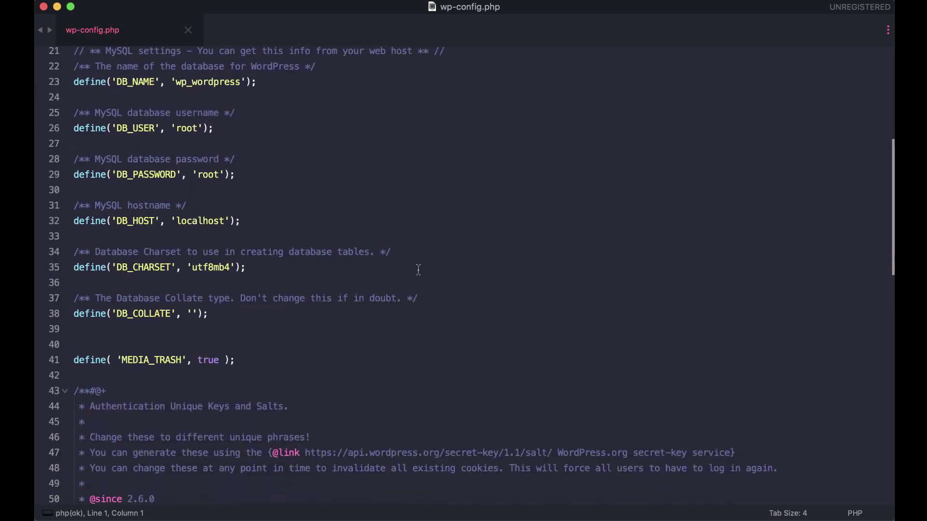
pyautogui.scroll(-15, 419, 270)
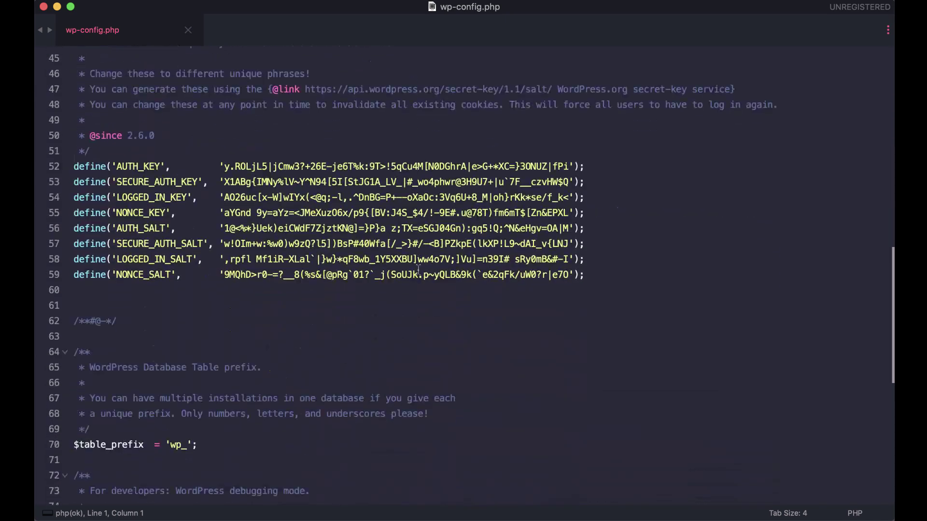
pyautogui.scroll(15, 418, 270)
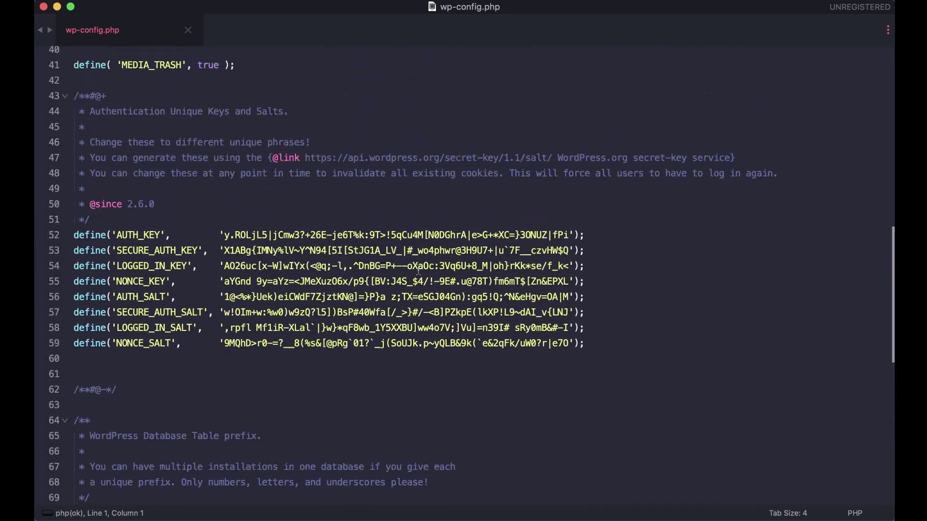
pyautogui.click(292, 295)
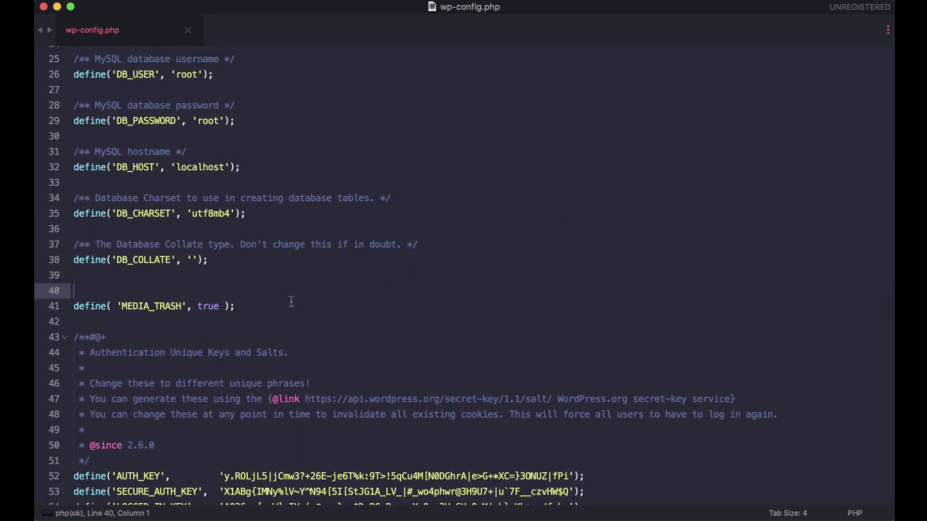
pyautogui.press('Down')
pyautogui.press('Down')
pyautogui.press('Return')
pyautogui.press('Return')
pyautogui.press('super+v')
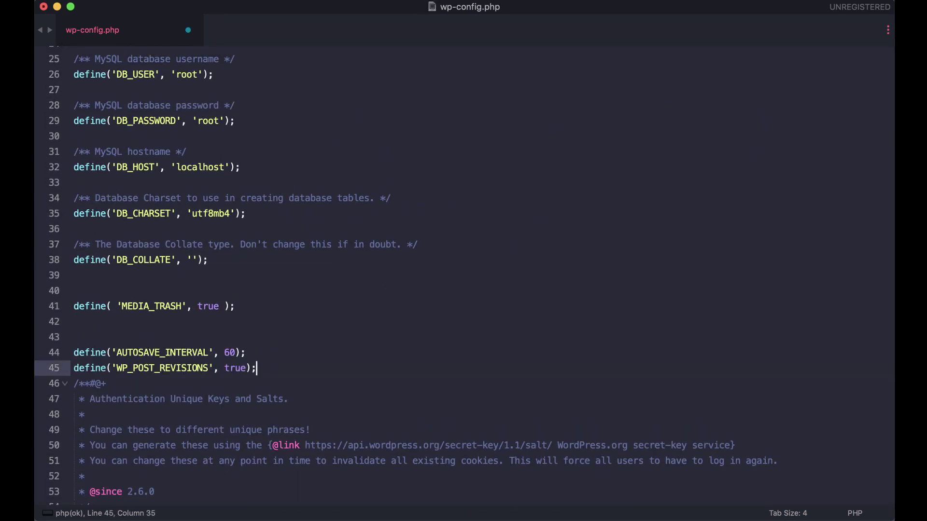
pyautogui.press('Return')
pyautogui.press('Return')
pyautogui.press('Return')
pyautogui.scroll(-2, 303, 290)
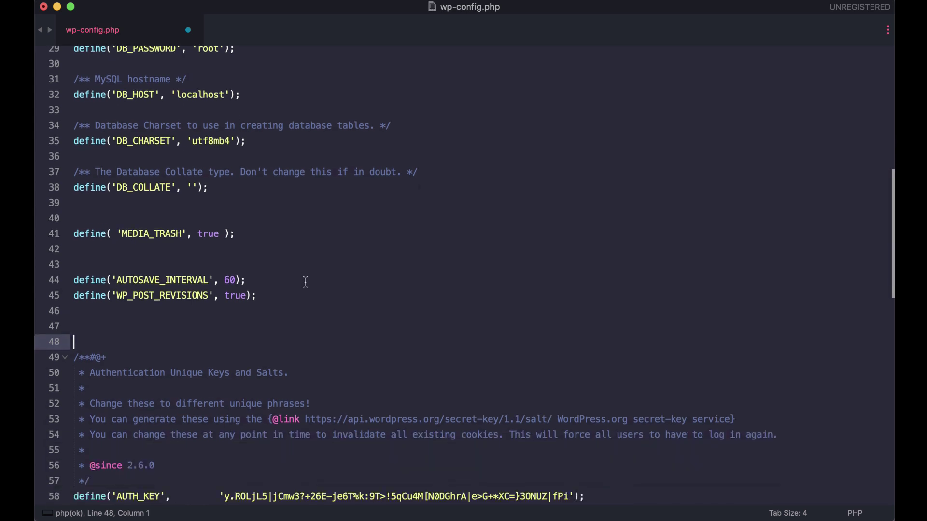
# Step: Set the AUTOSAVE_INTERVAL value to 120 in wp-config.php
pyautogui.doubleClick(230, 266)
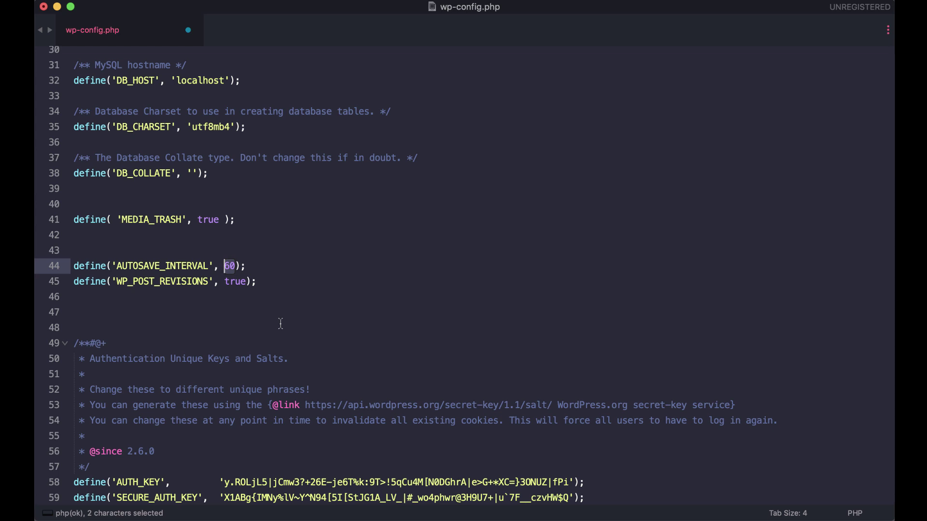
pyautogui.press('Left')
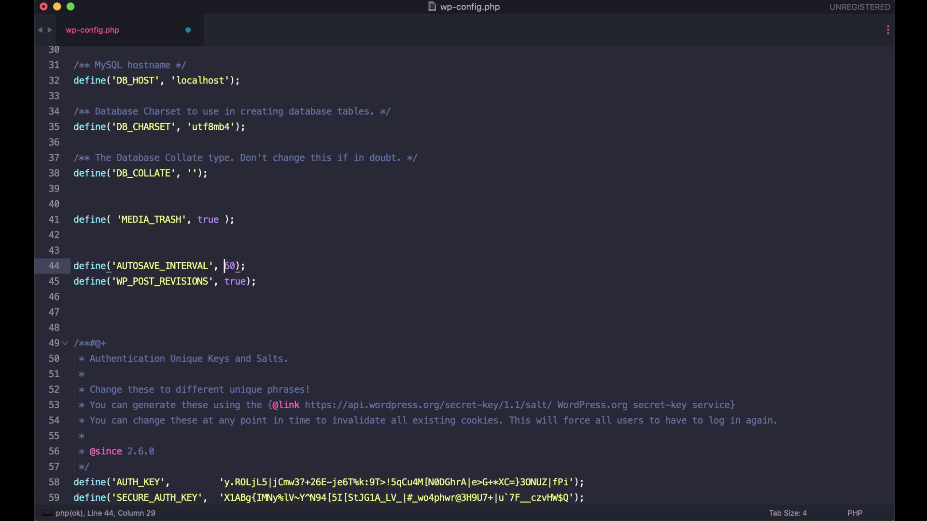
pyautogui.press('Right')
pyautogui.press('BackSpace')
pyautogui.write('12')
# Step: Set the WP_POST_REVISIONS value to 4 and save wp-config.php
pyautogui.doubleClick(233, 283)
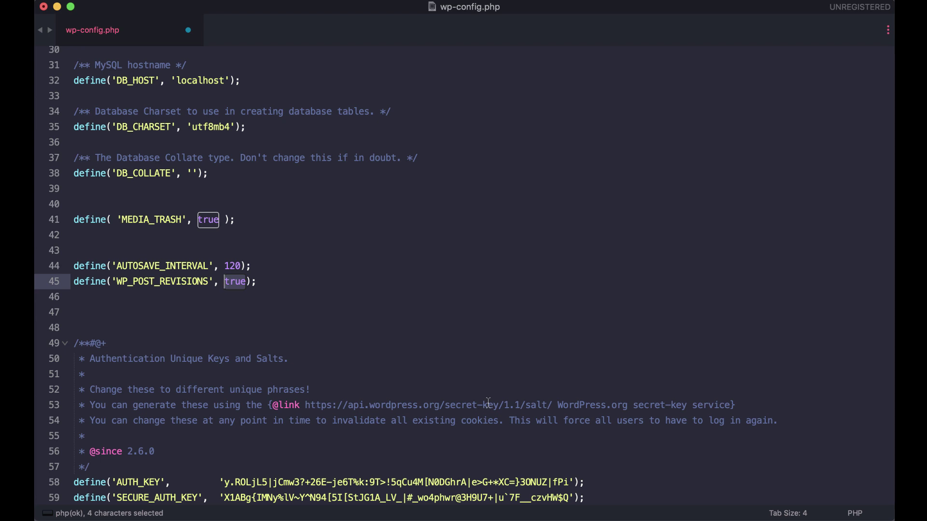
pyautogui.write('4')
pyautogui.press('super+s')
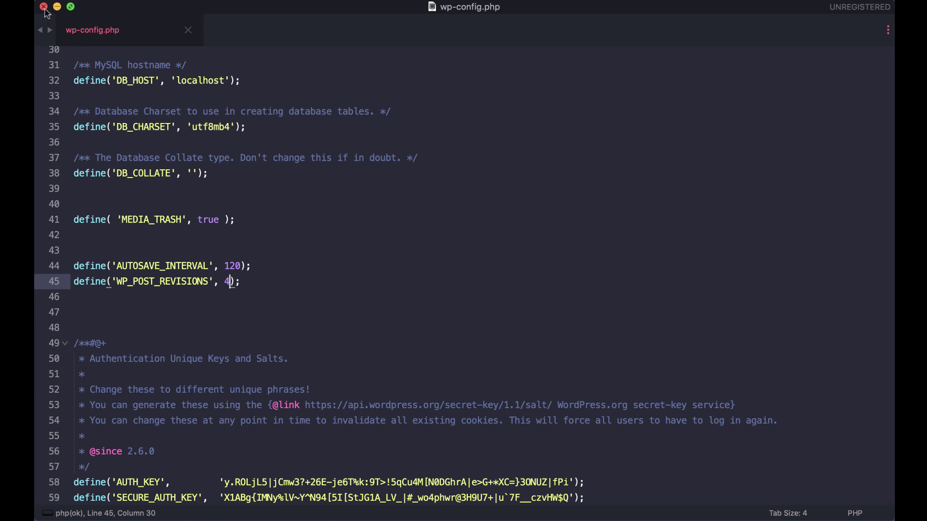
pyautogui.press('super+s')
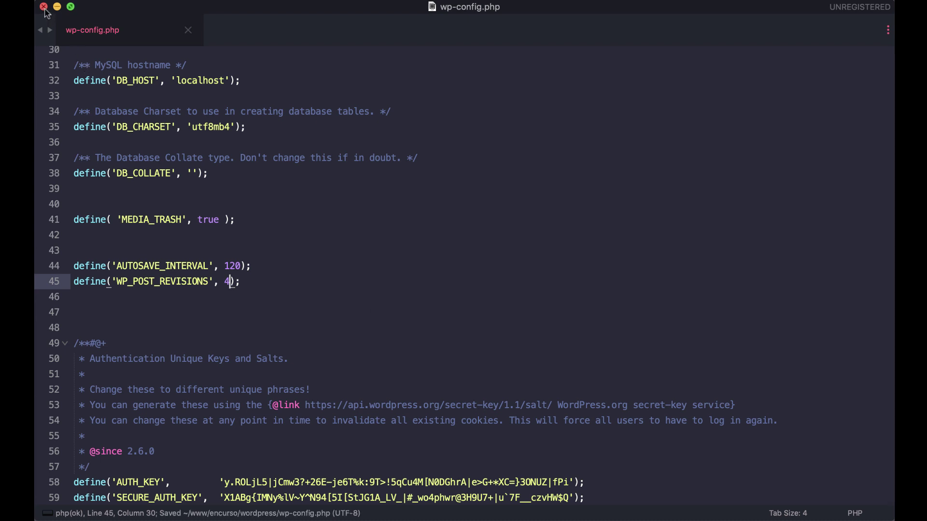
# Step: Close wp-config.php, return to the post's edit page in the browser and reload it
pyautogui.click(44, 9)
pyautogui.click(475, 91)
pyautogui.click(329, 10)
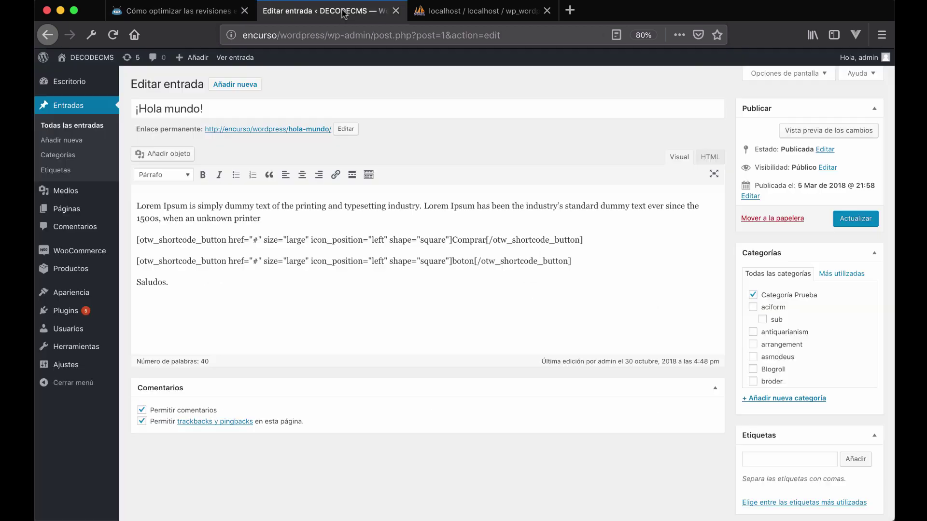
pyautogui.press('super+r')
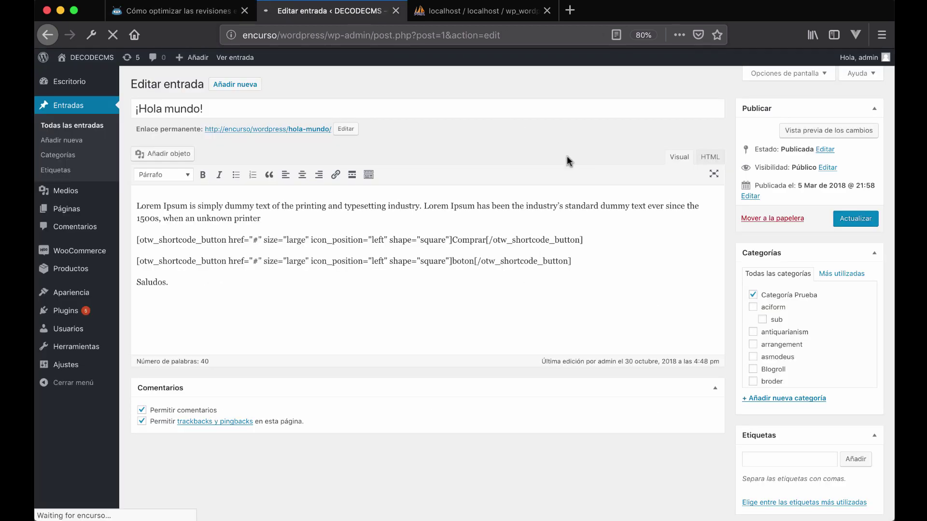